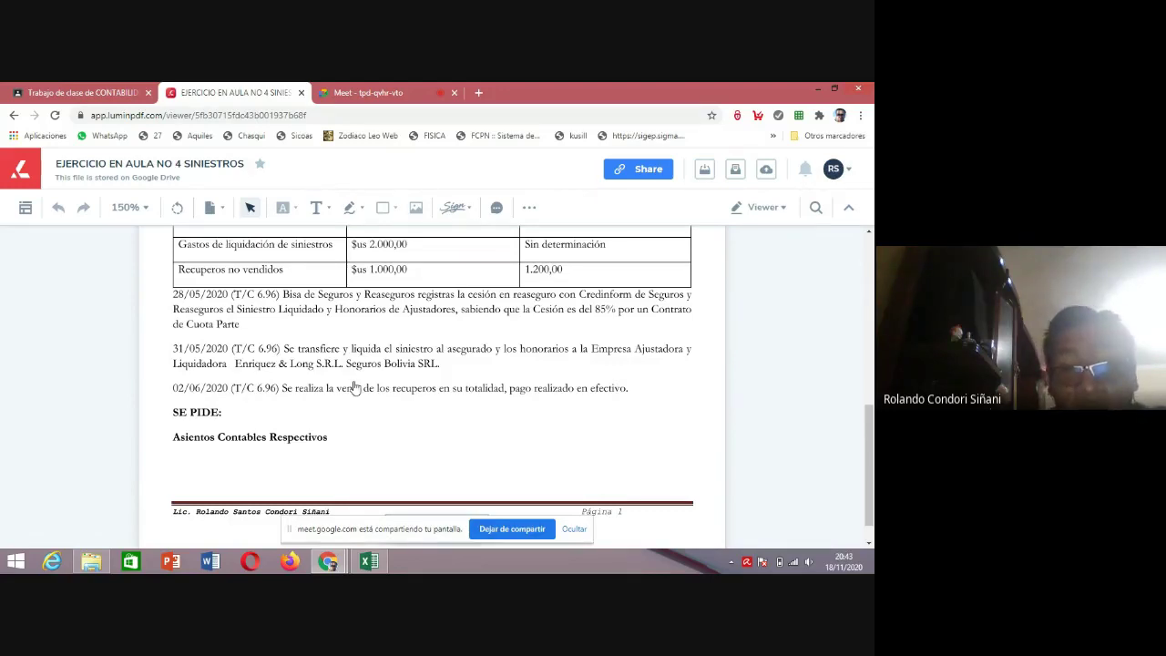
# - Compare the 04/04/2020 claim operation in the exercise PDF with the advance calculation in the Excel workbook EJERCICIO EN AULA 4 SINIESTROS
pyautogui.click(377, 569)
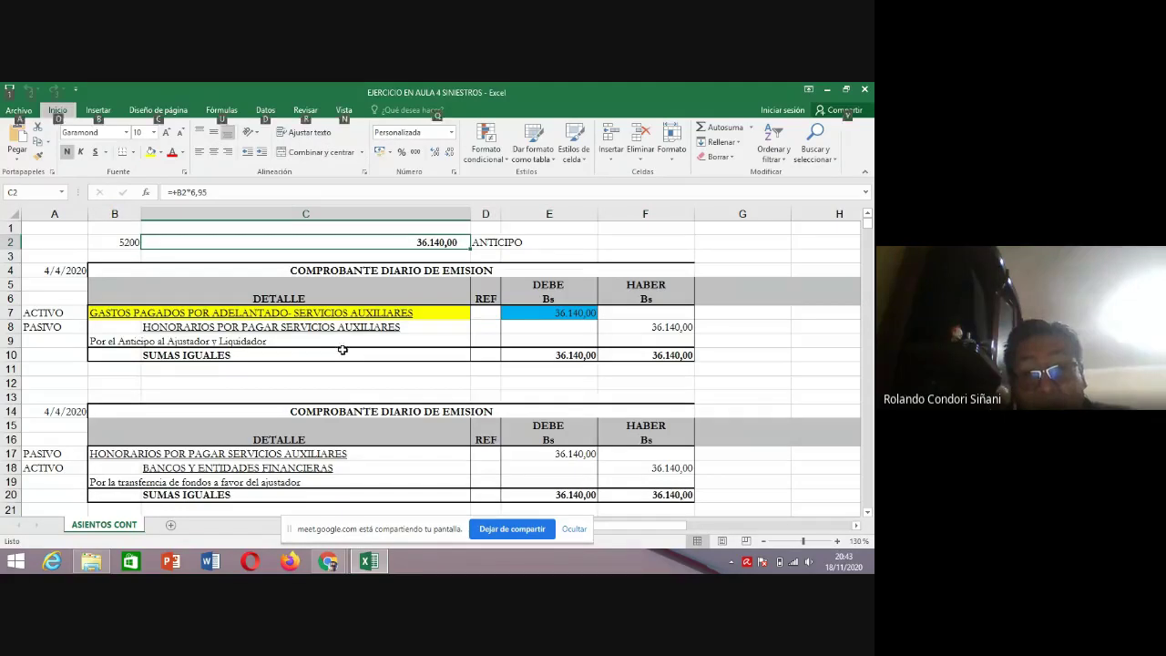
pyautogui.hotkey('alt', 'Tab')
pyautogui.scroll(10, 347, 343)
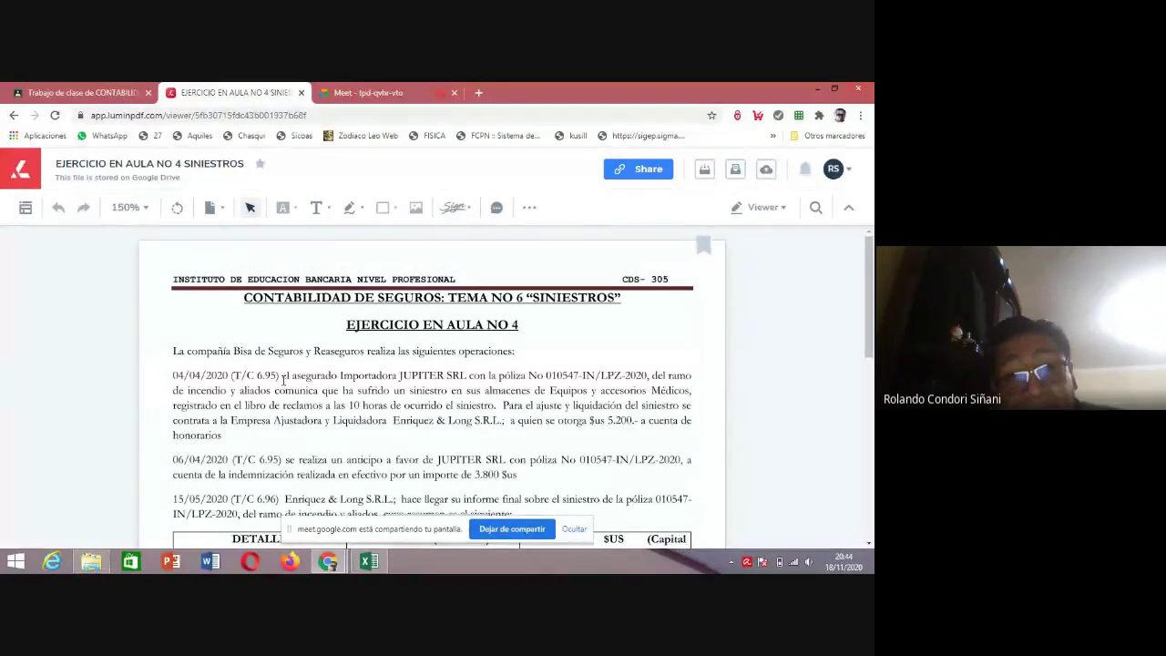
pyautogui.hotkey('alt', 'Tab')
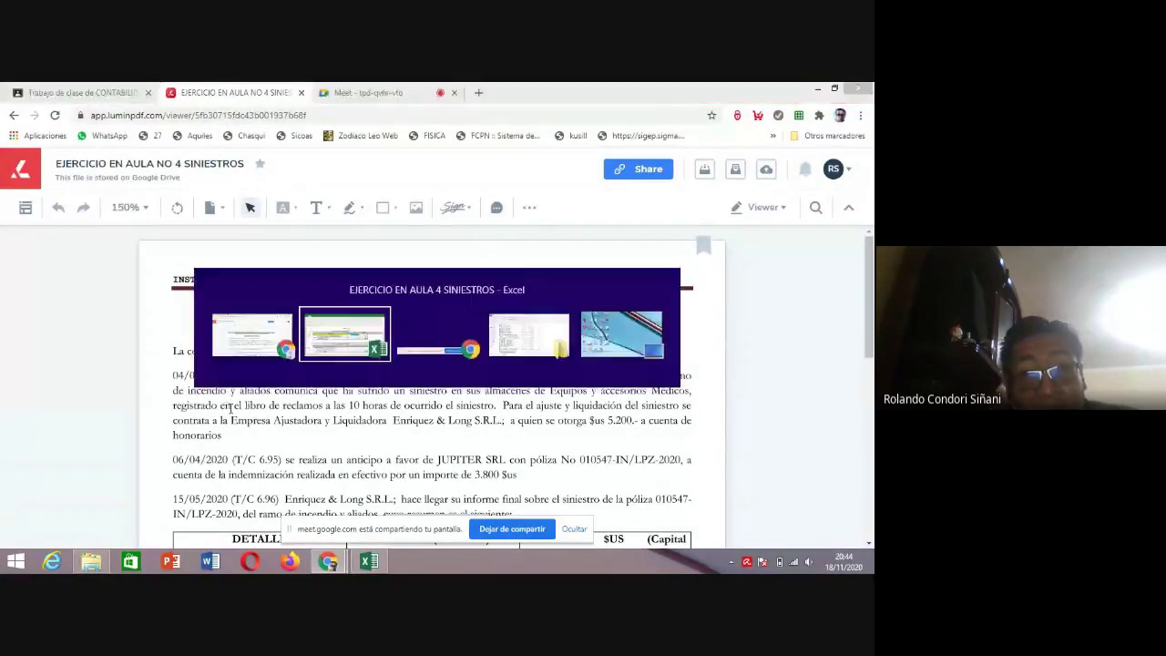
pyautogui.hotkey('alt', 'Tab')
pyautogui.hotkey('alt', 'Tab')
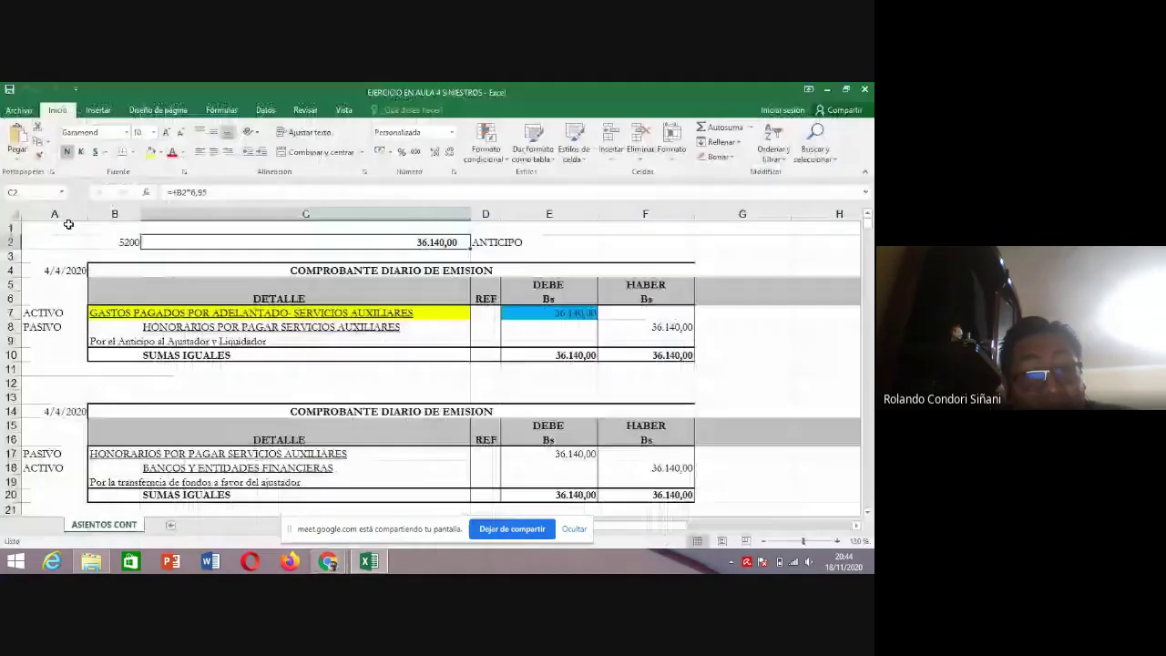
pyautogui.hotkey('alt', 'Tab')
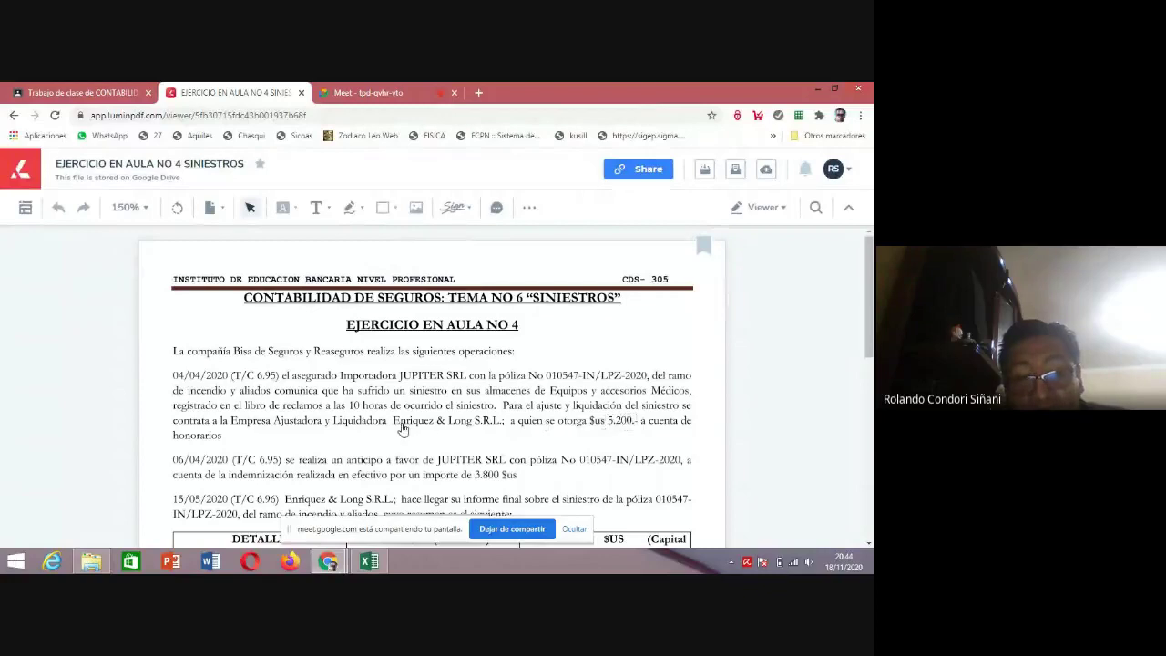
pyautogui.hotkey('alt', 'Tab')
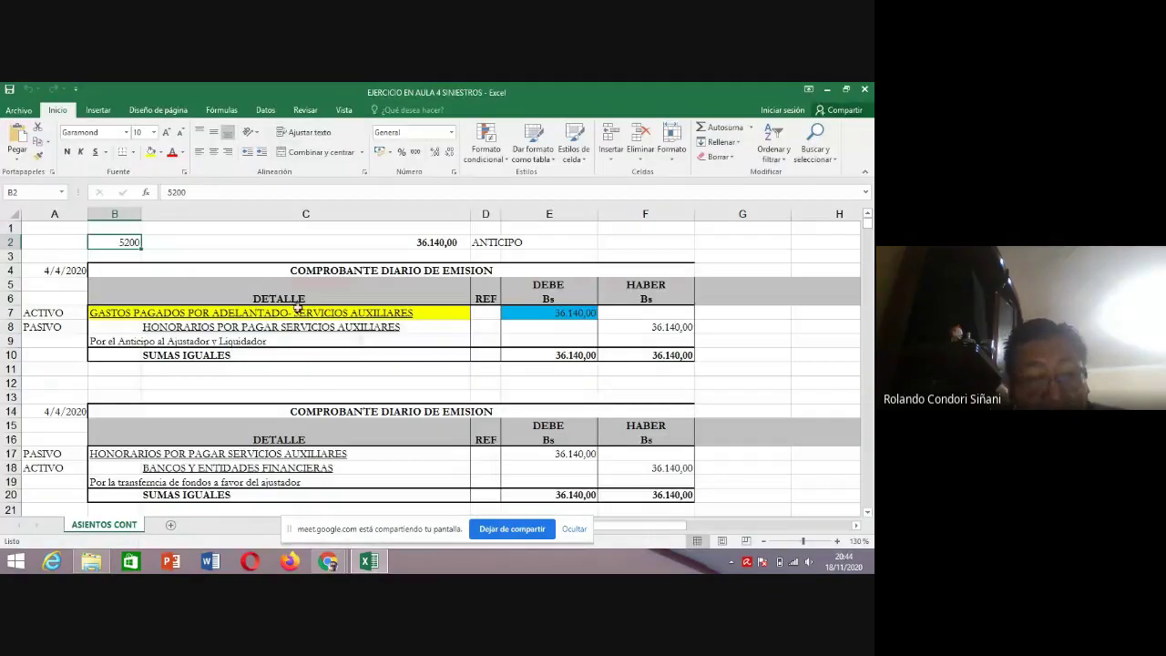
pyautogui.hotkey('alt', 'Tab')
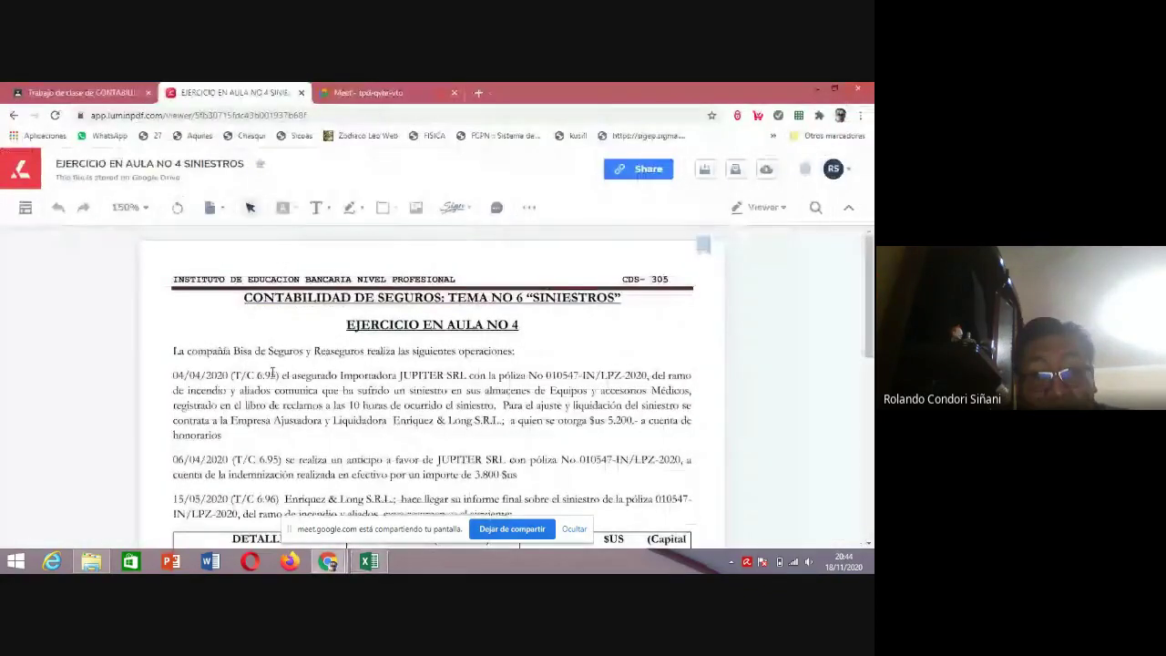
pyautogui.hotkey('alt', 'Tab')
# - Inspect the dollar advance in B2 and the formula in C2 that converts it to bolivianos, leaving both cells unedited
pyautogui.press('Right')
pyautogui.press('Left')
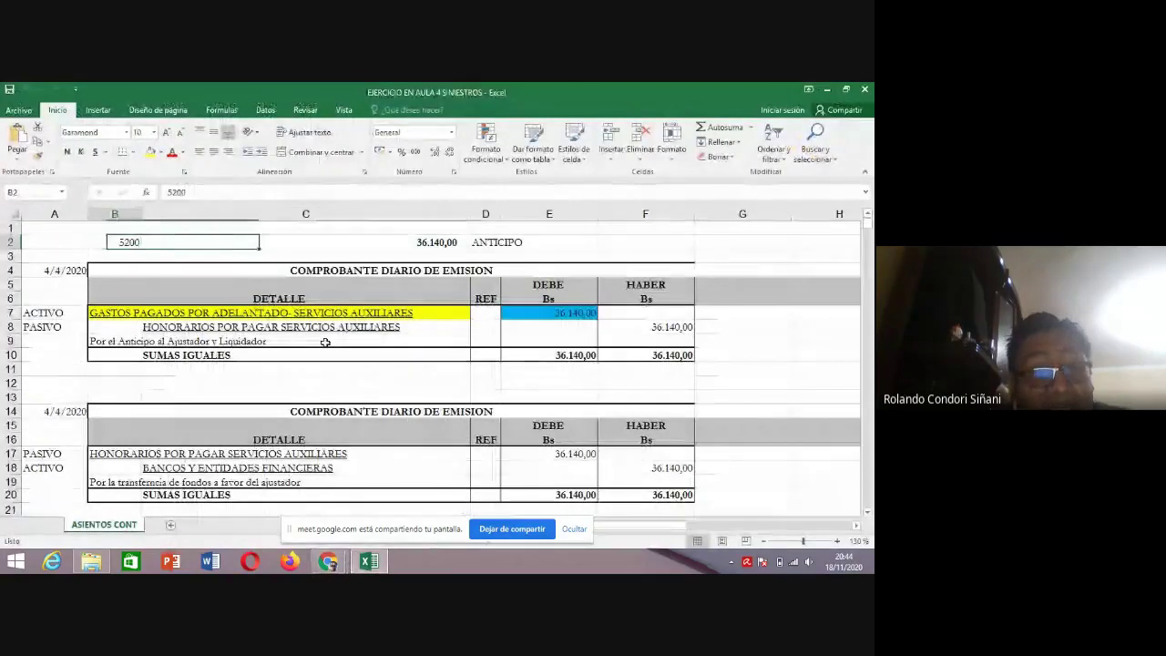
pyautogui.press('Right')
pyautogui.press('XF86AudioLowerVolume')
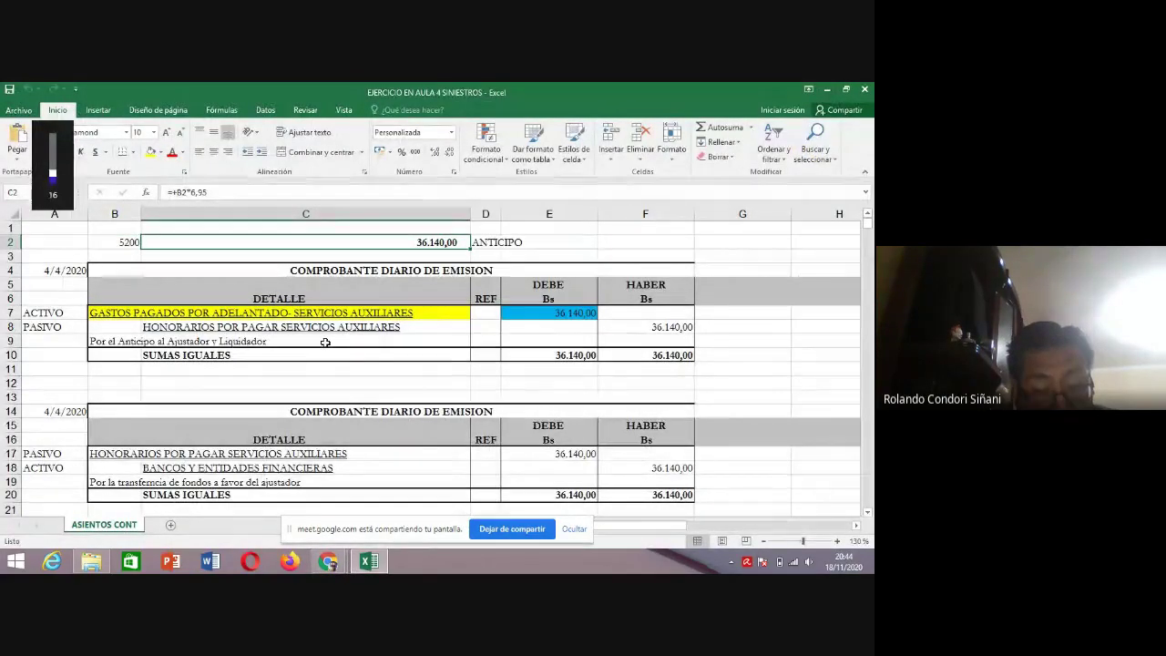
pyautogui.press('F2')
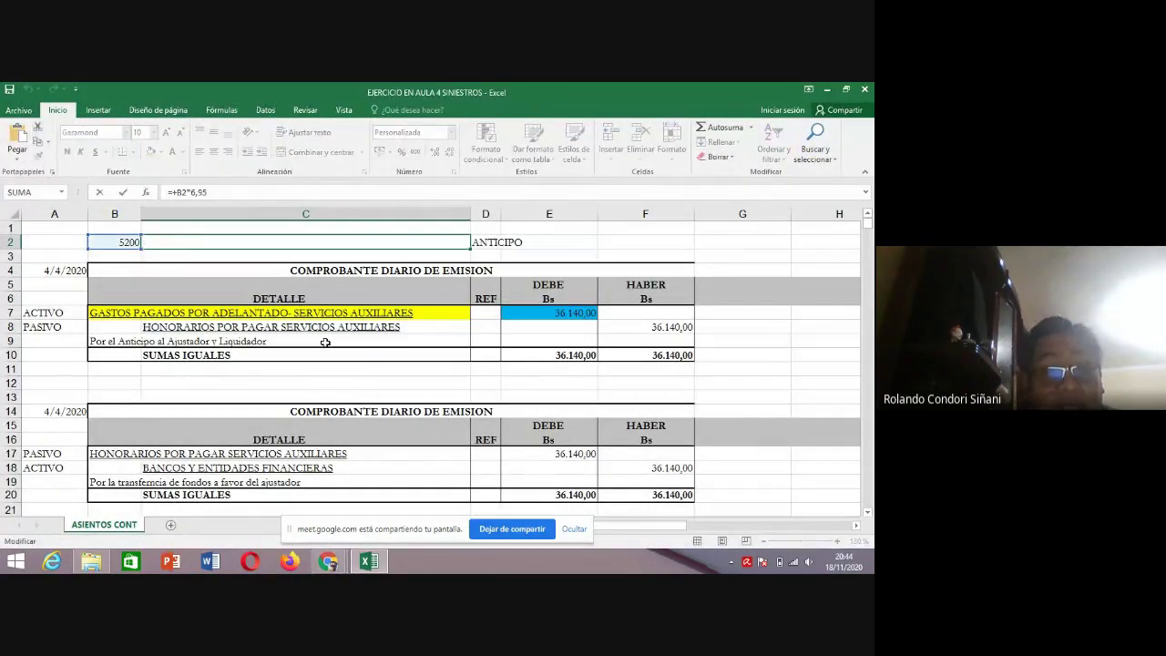
pyautogui.scroll(-1, 488, 338)
pyautogui.scroll(1, 273, 304)
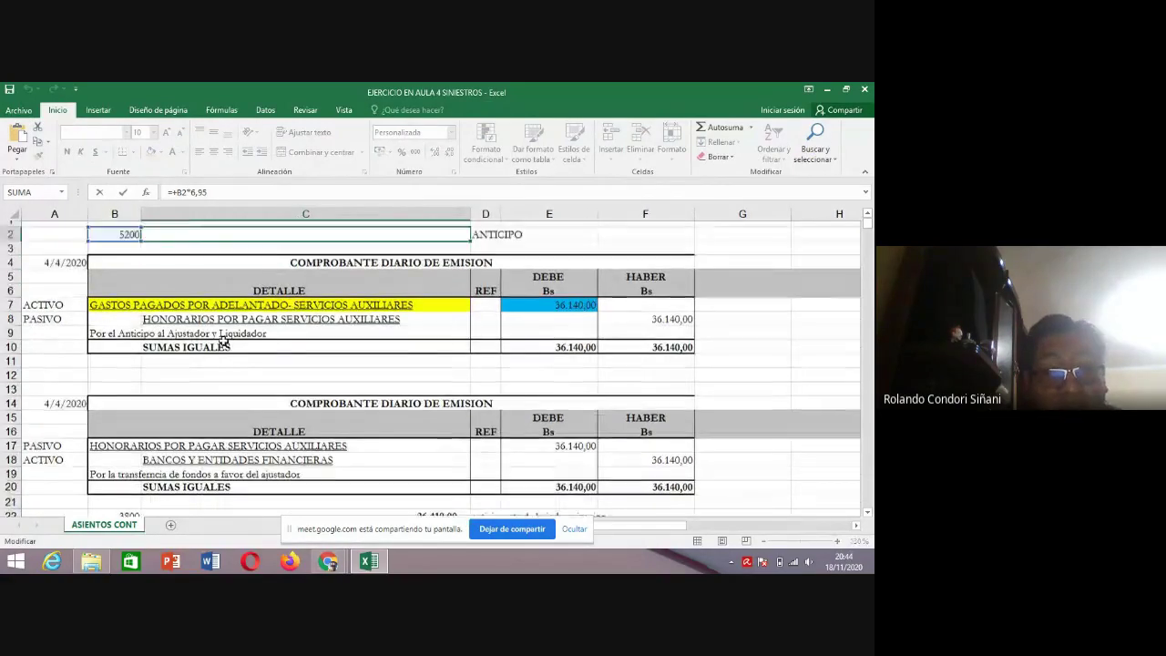
pyautogui.click(336, 333)
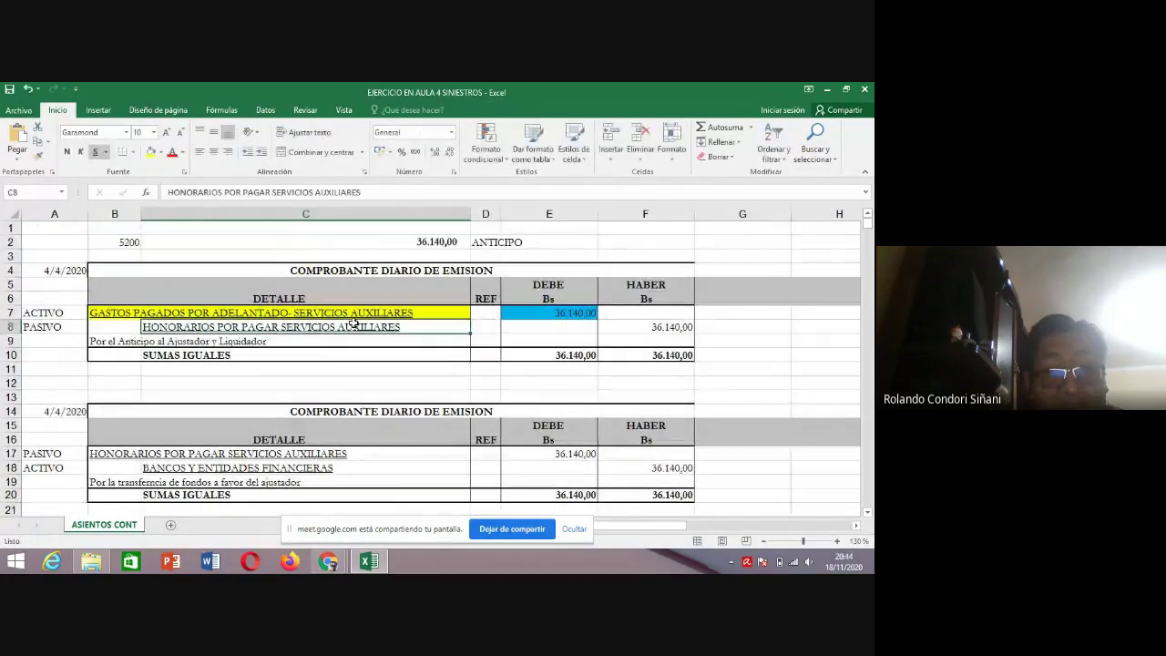
pyautogui.click(392, 244)
pyautogui.press('F2')
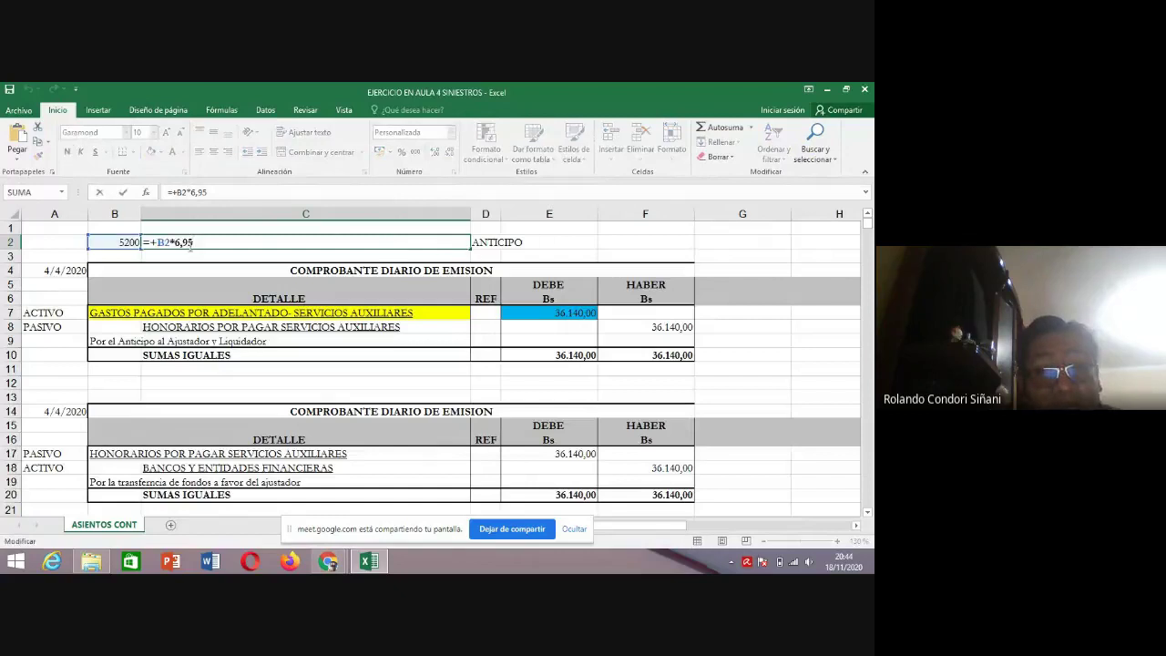
pyautogui.press('Escape')
# - Extend the advance label in cell D2 to read "ANTICIPO AJUSTADORA"
pyautogui.click(487, 241)
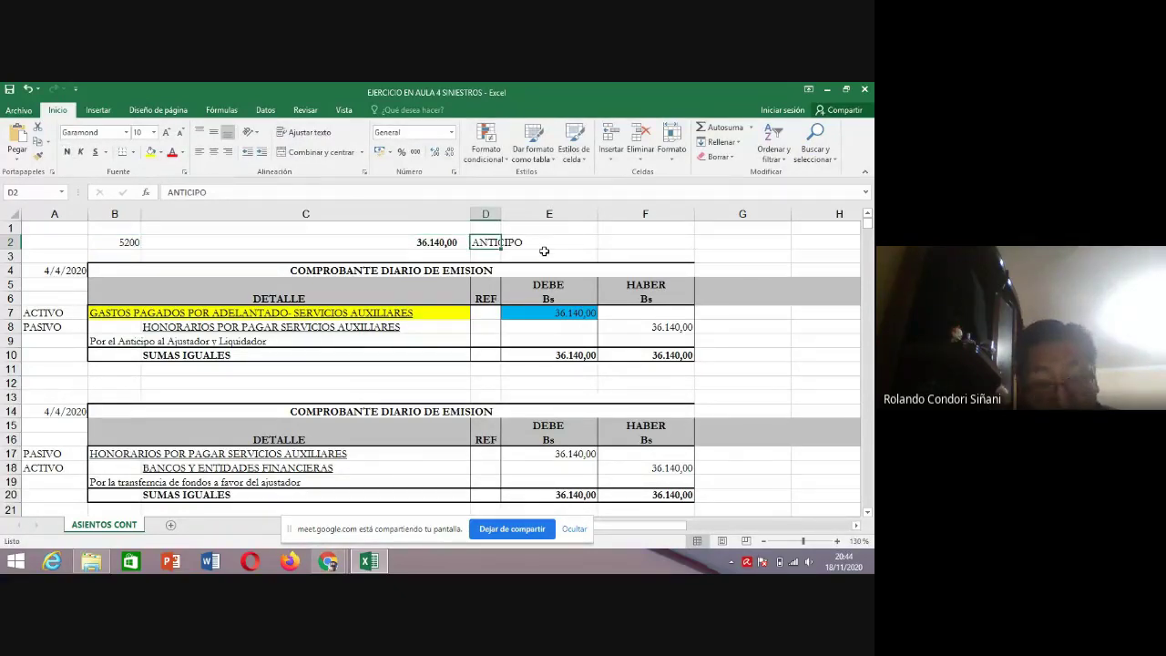
pyautogui.press('F2')
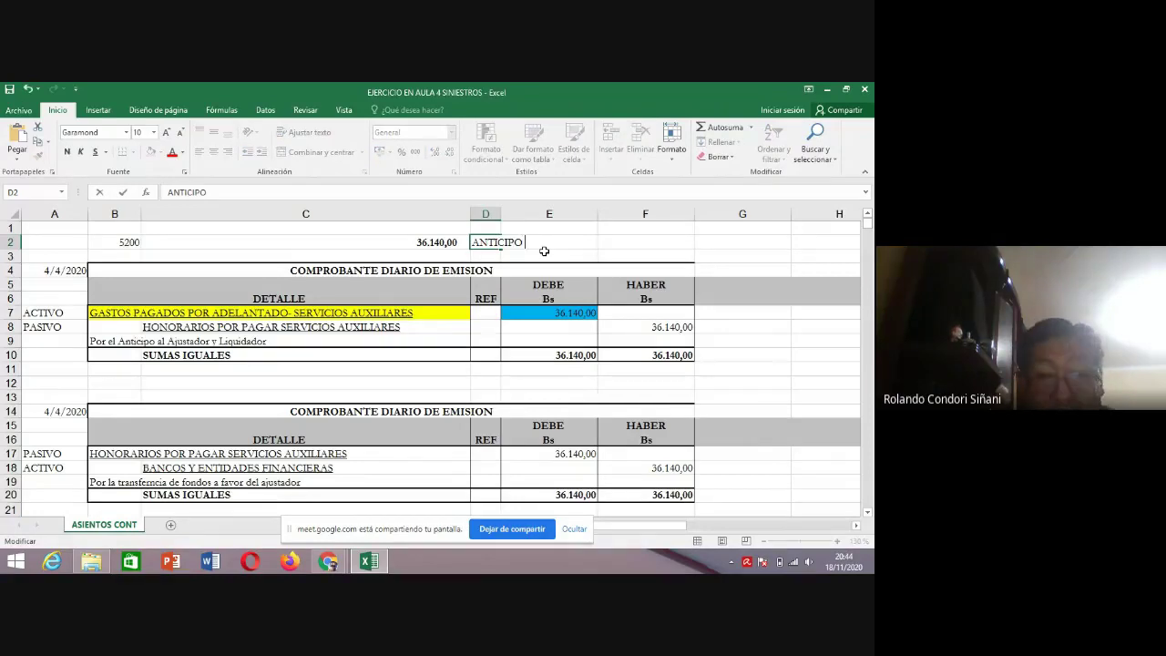
pyautogui.write('AJUSTA')
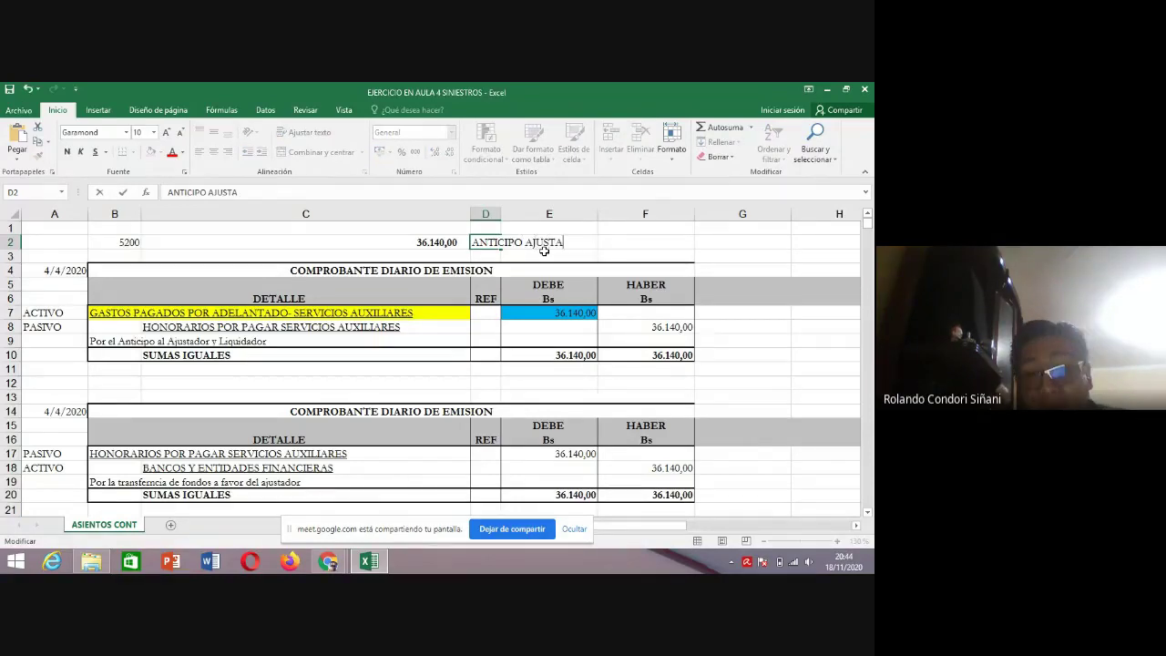
pyautogui.write('DORQ')
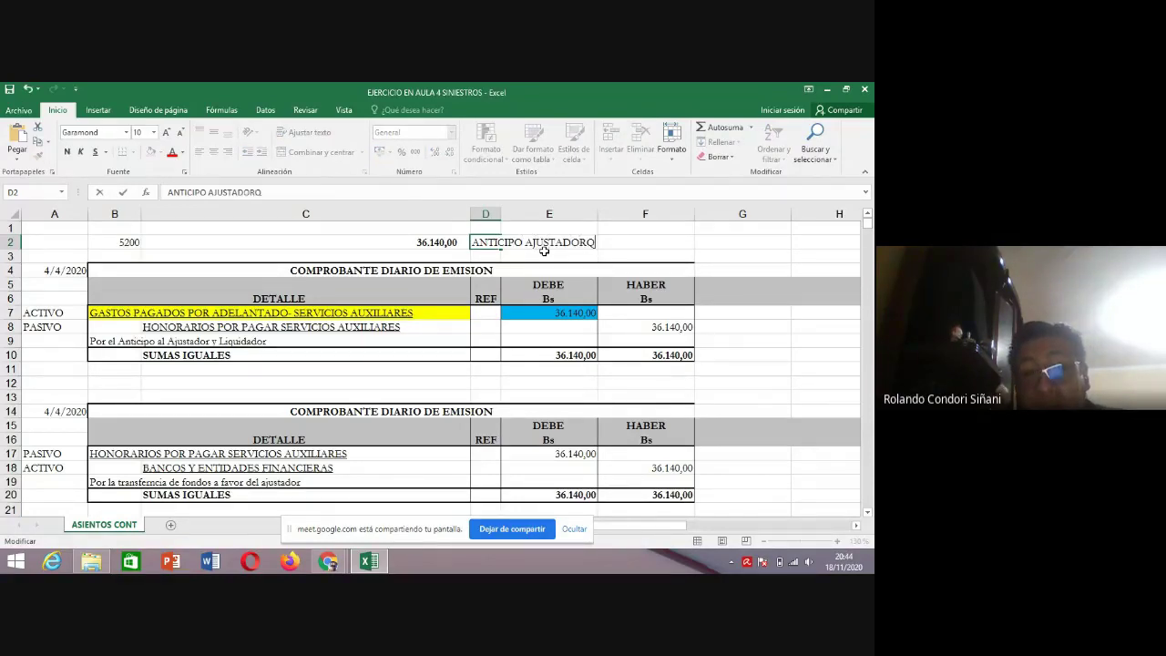
pyautogui.press('BackSpace')
pyautogui.write('A')
pyautogui.press('Return')
# - Examine the first 4/4/2020 journal entry: its asset and liability classification, prepaid expense debit, fees payable credit and description
pyautogui.press('Down')
pyautogui.press('Down')
pyautogui.press('Down')
pyautogui.press('Down')
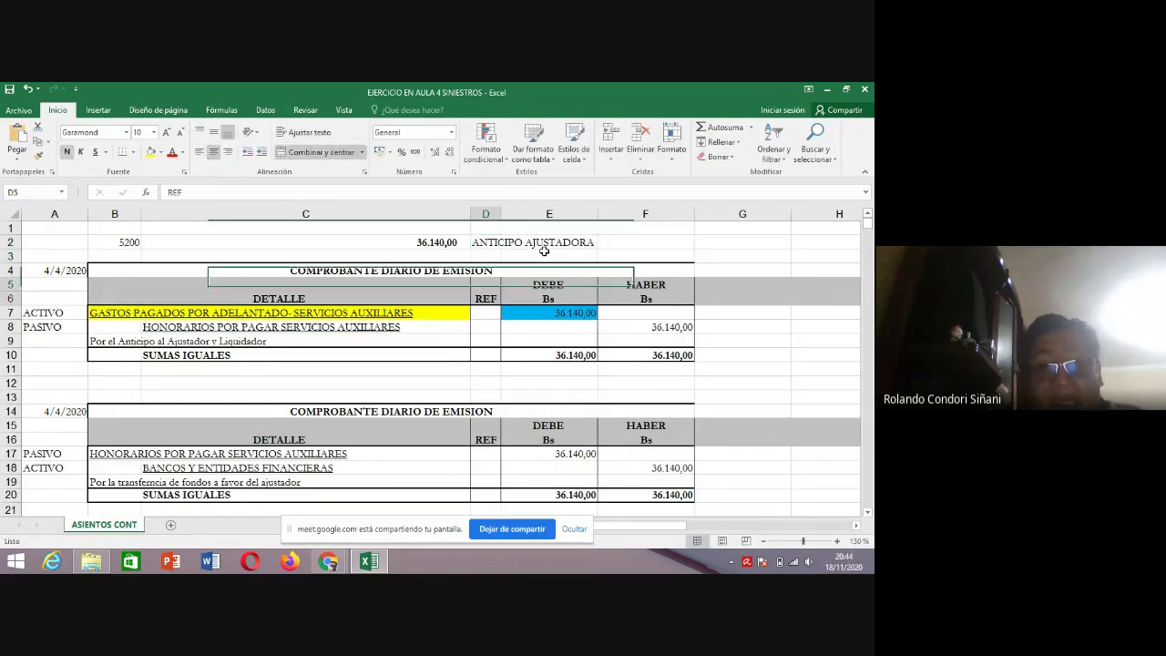
pyautogui.press('Left')
pyautogui.press('Left')
pyautogui.press('Left')
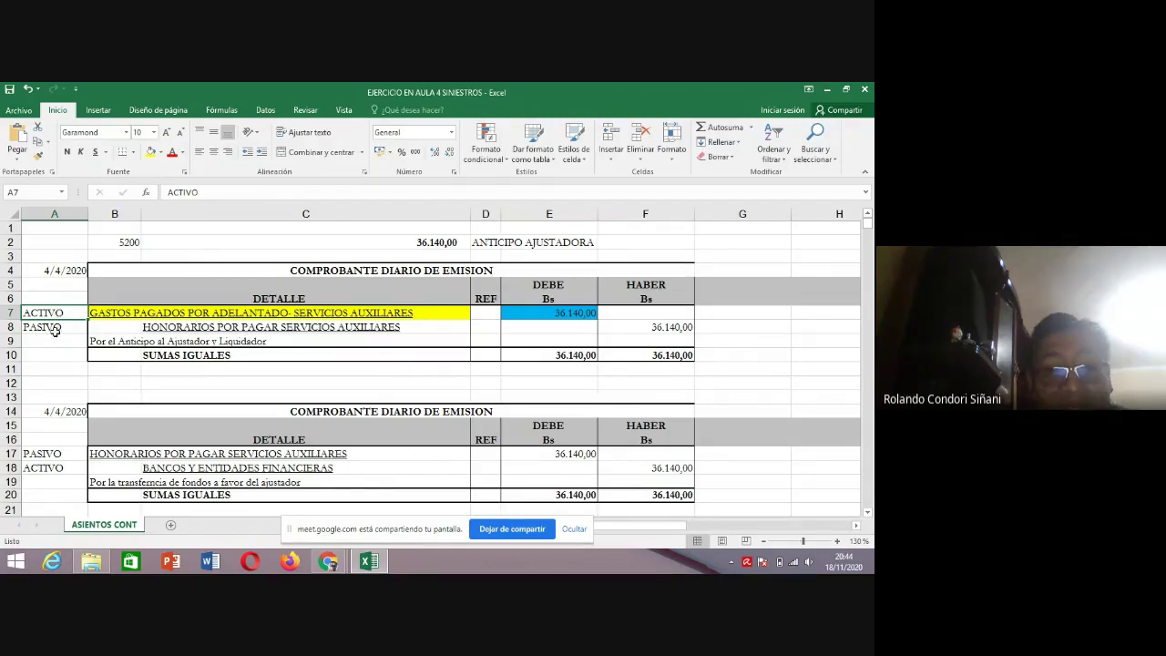
pyautogui.click(99, 312)
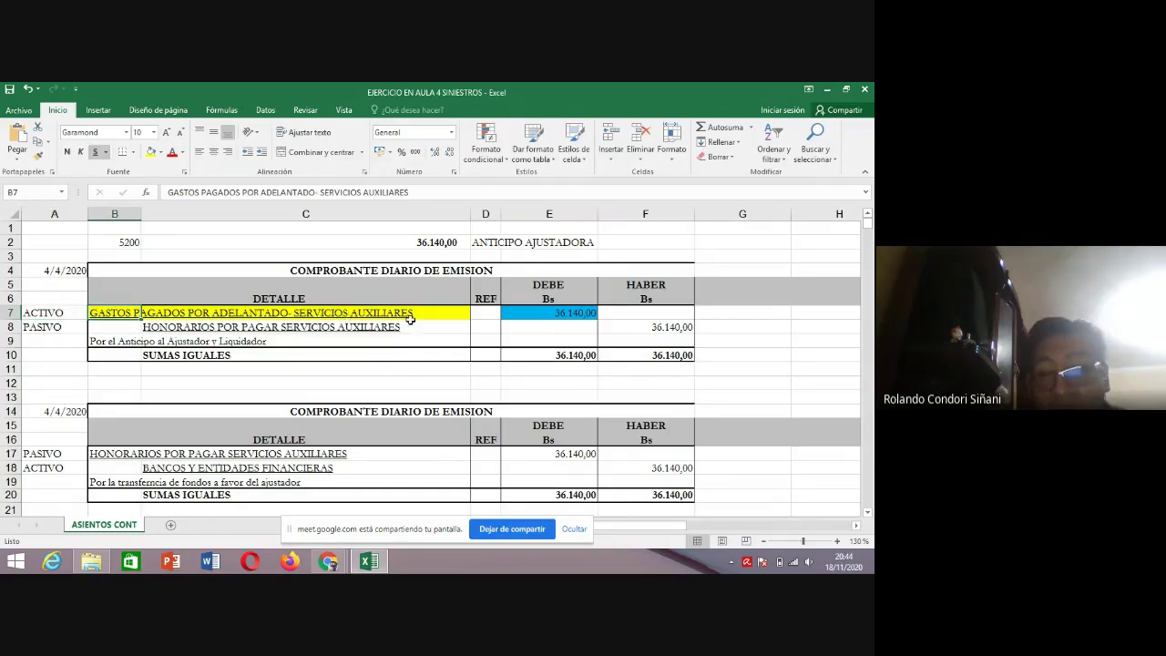
pyautogui.click(550, 315)
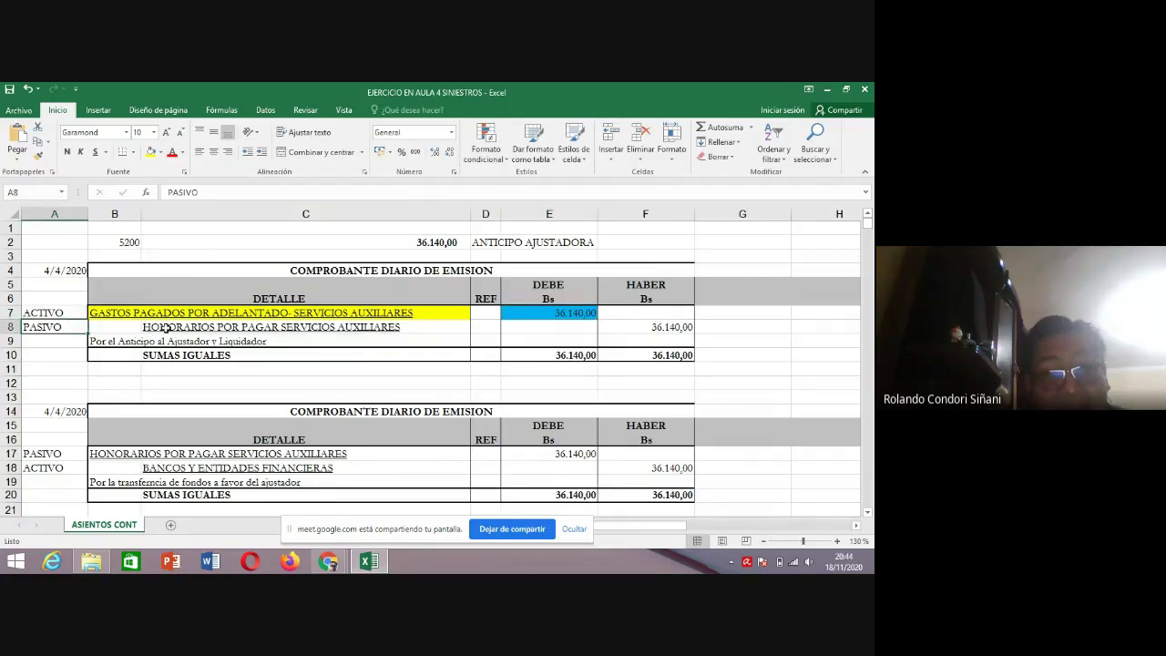
pyautogui.click(233, 330)
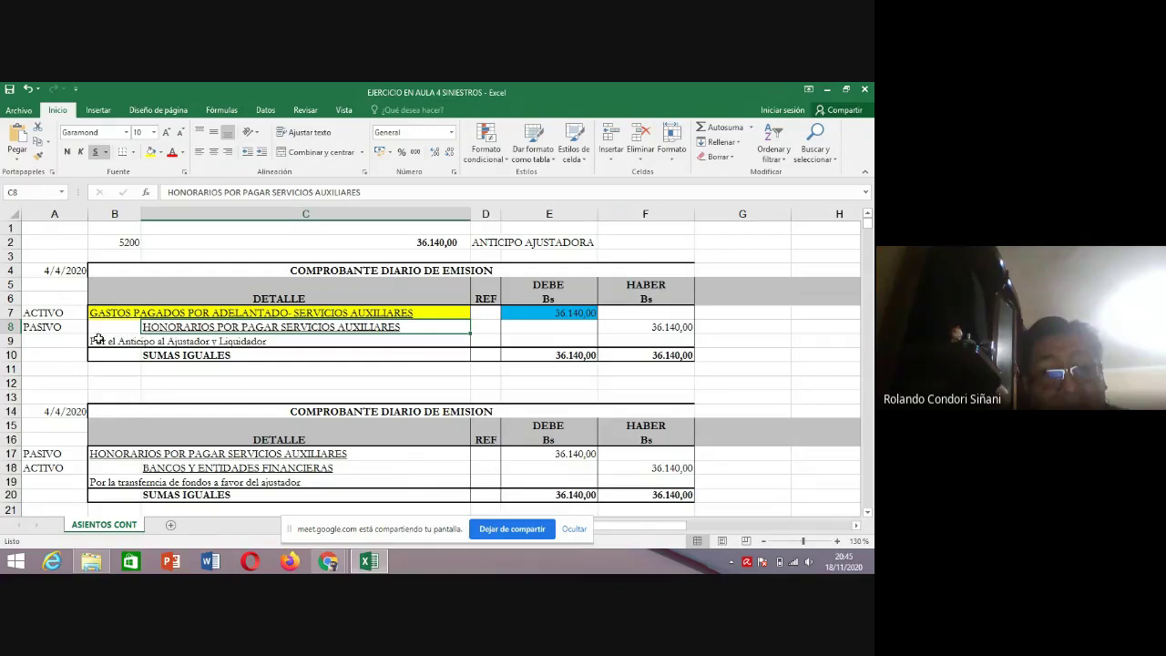
pyautogui.click(151, 343)
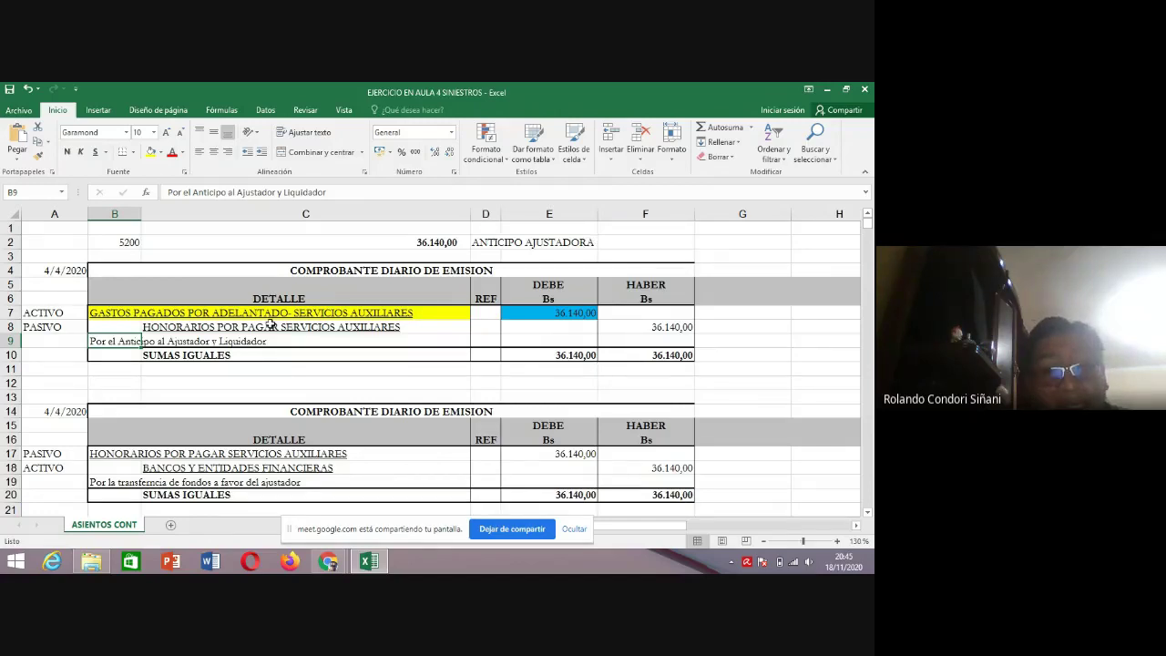
# - Examine the second 4/4/2020 journal entry: its date, fees payable and bank lines, column totals and description of the transfer to the adjuster
pyautogui.click(66, 410)
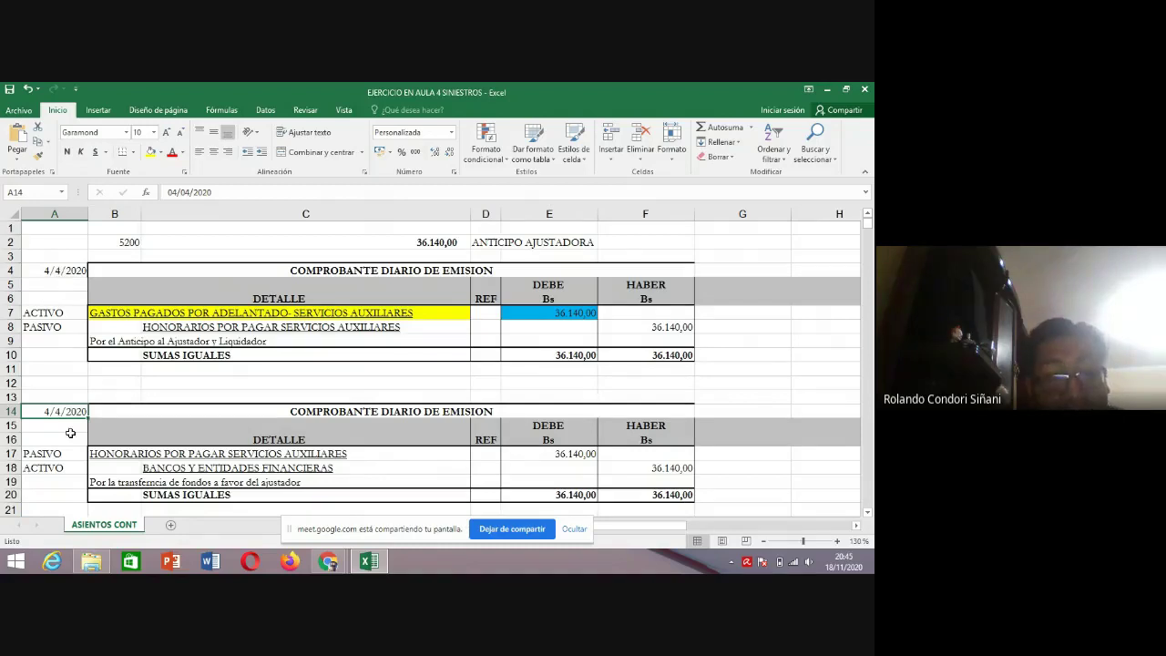
pyautogui.scroll(-1, 87, 428)
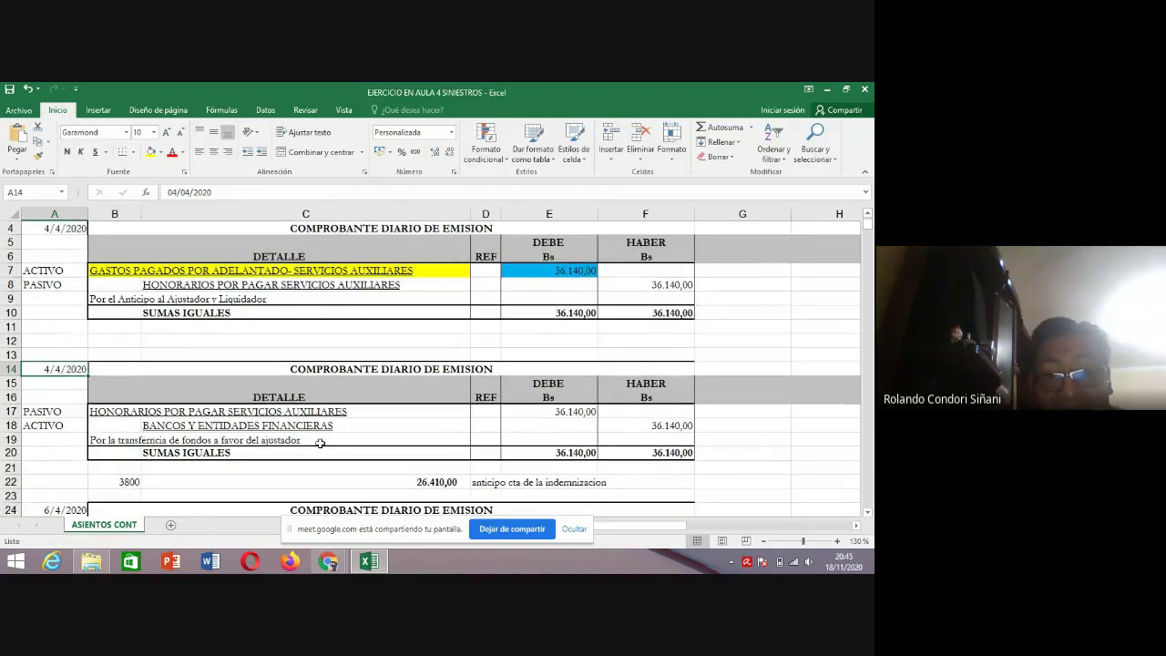
pyautogui.click(178, 285)
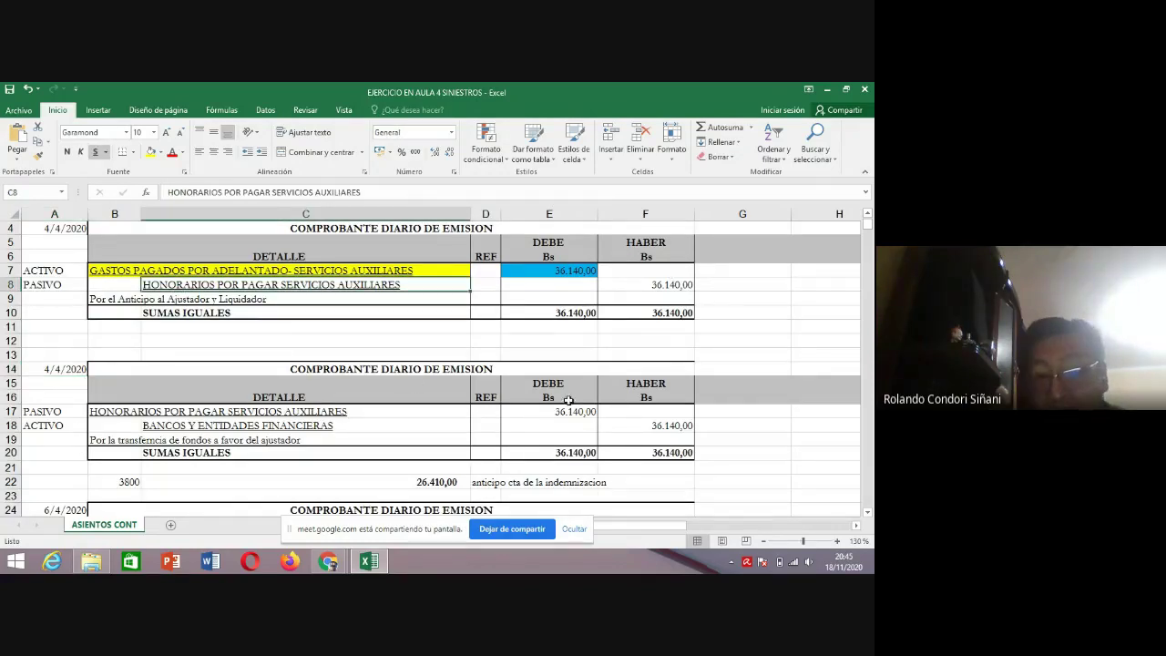
pyautogui.click(187, 425)
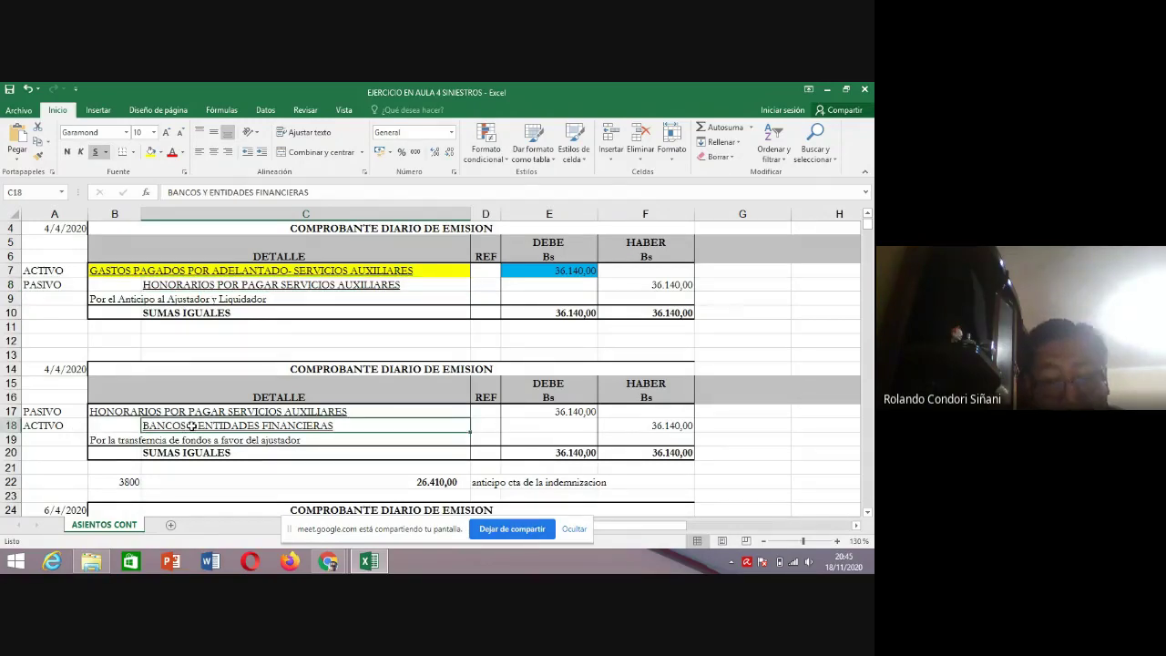
pyautogui.press('Right')
pyautogui.press('Right')
pyautogui.press('Right')
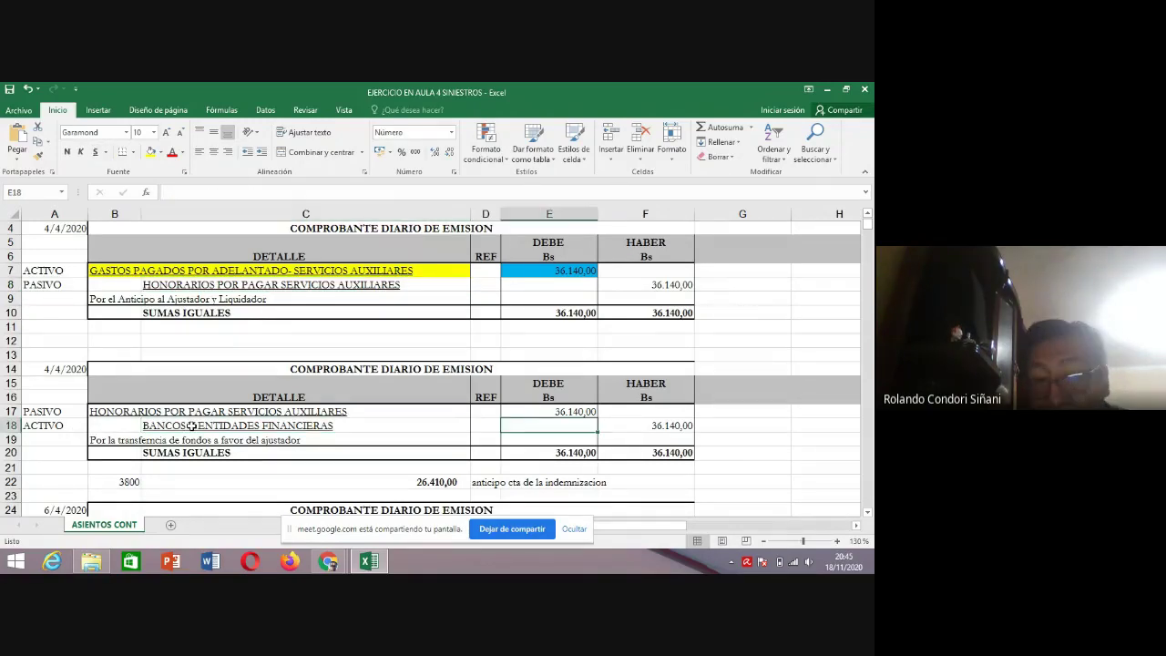
pyautogui.press('Down')
pyautogui.press('Down')
pyautogui.press('Left')
pyautogui.press('Left')
pyautogui.press('Left')
pyautogui.press('Left')
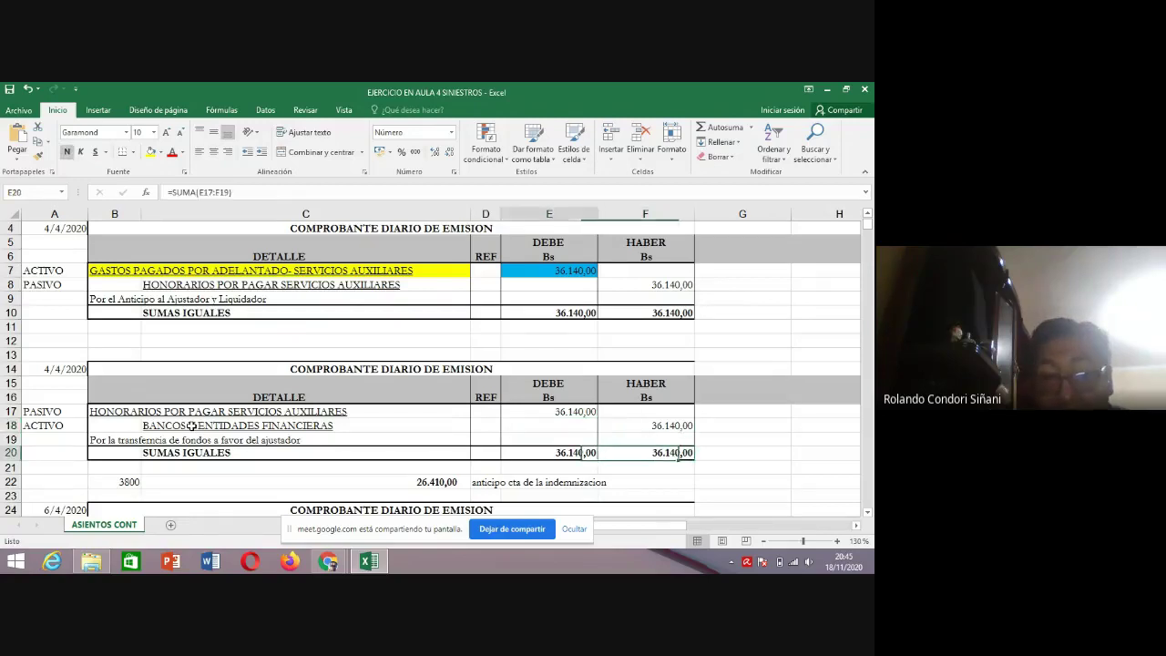
pyautogui.press('Up')
pyautogui.press('Right')
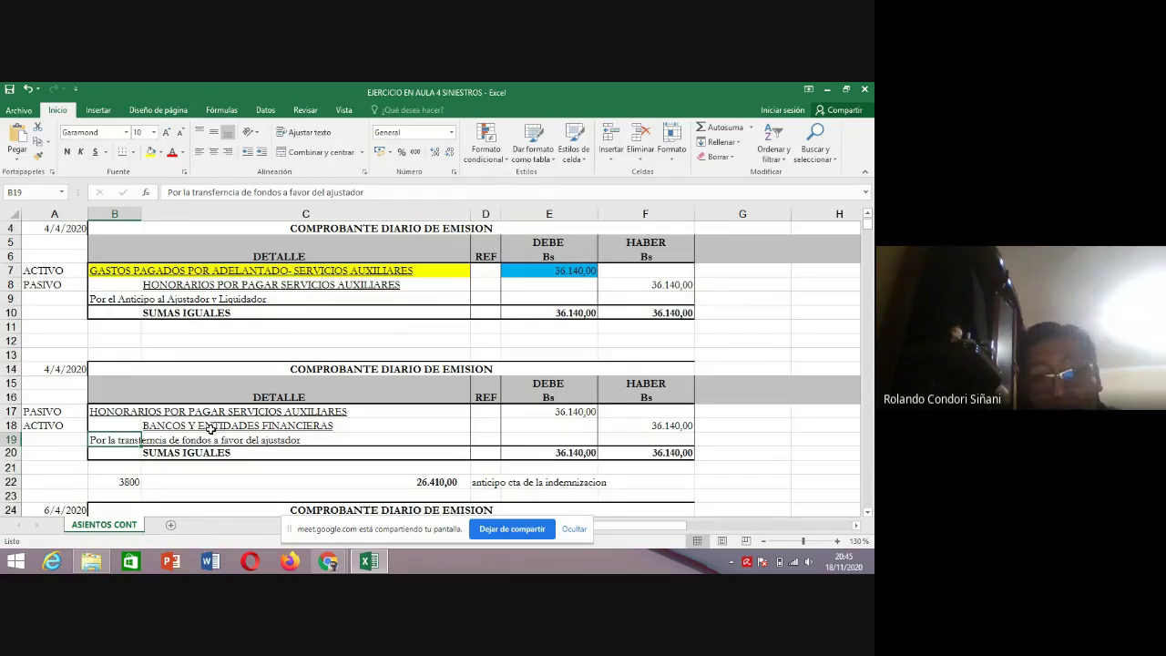
pyautogui.press('Up')
pyautogui.press('Up')
pyautogui.press('Up')
pyautogui.press('Up')
pyautogui.press('Up')
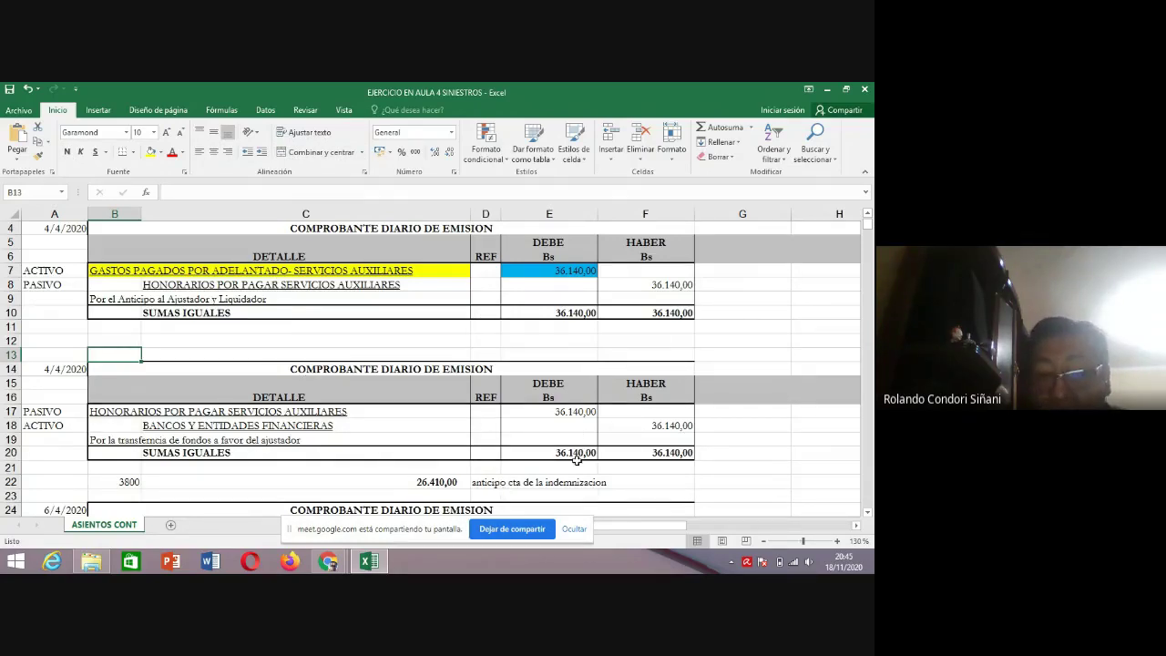
# - Review the highlighted prepaid auxiliary services account in row 7 together with its debit amount
pyautogui.click(576, 264)
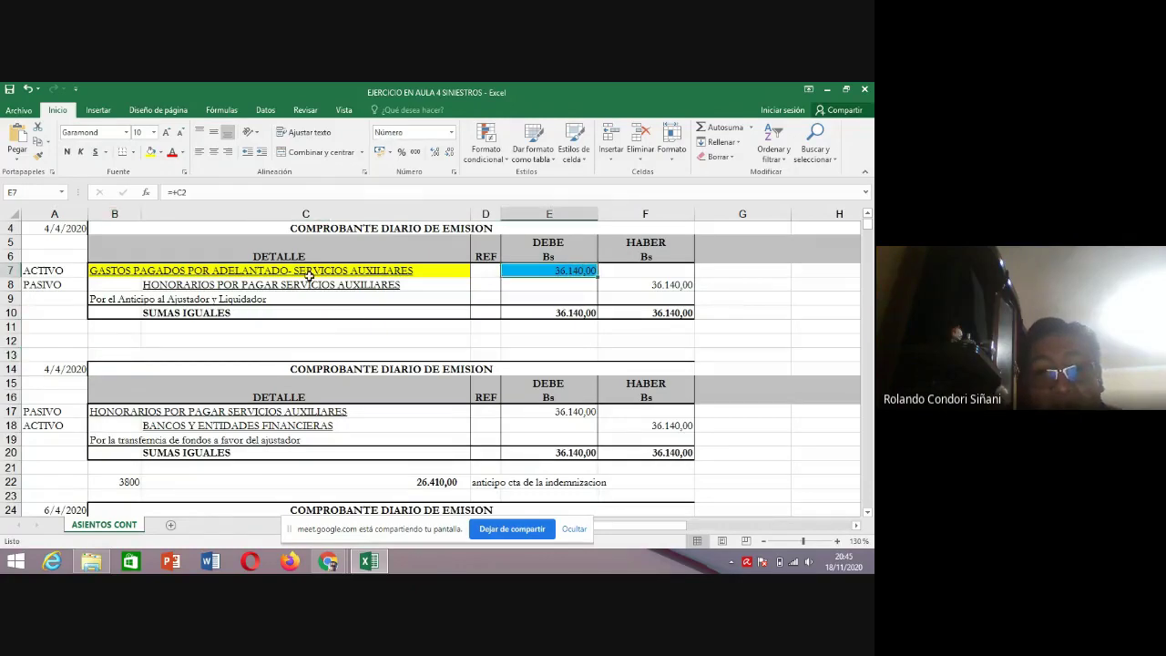
pyautogui.click(126, 270)
pyautogui.click(580, 270)
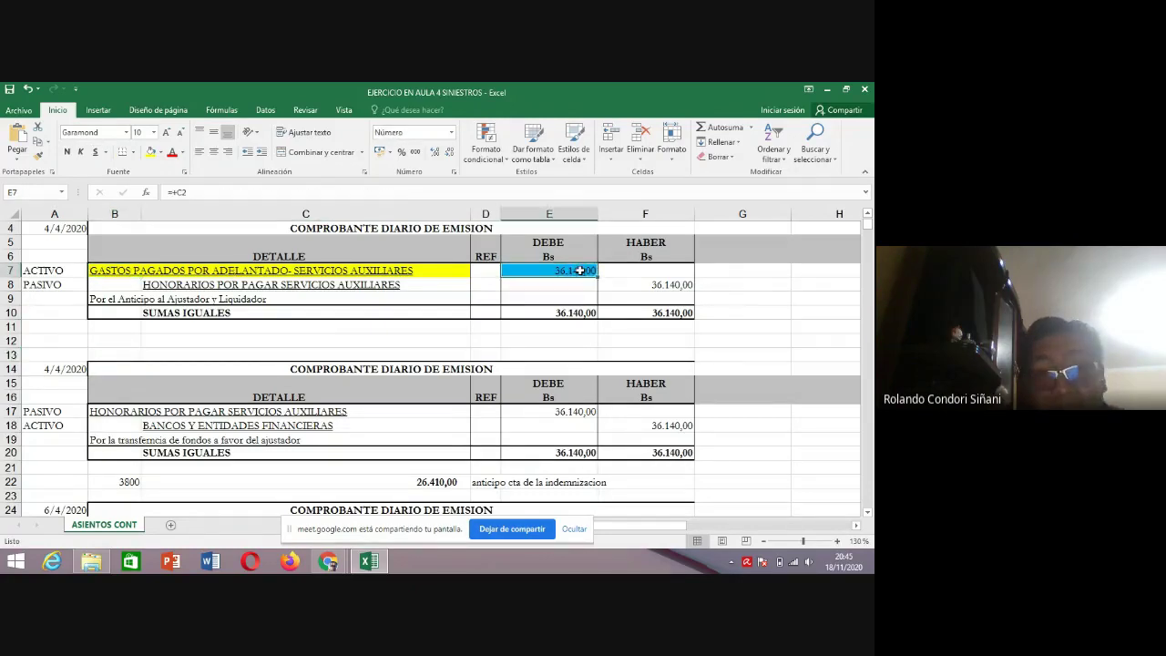
pyautogui.click(176, 270)
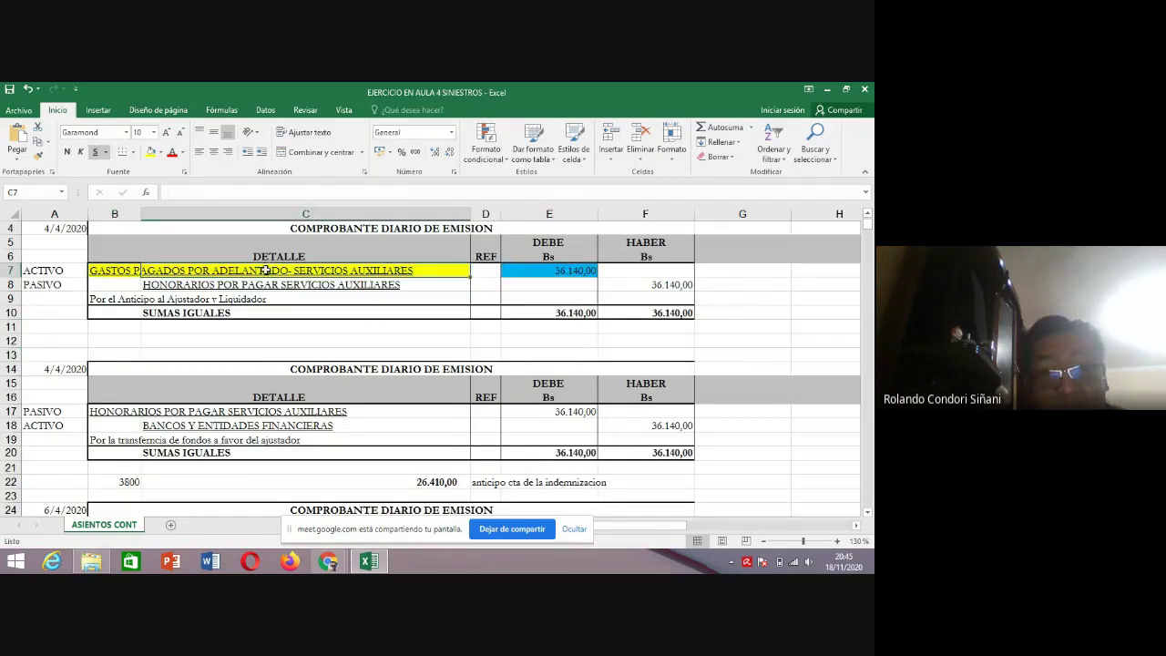
pyautogui.click(123, 275)
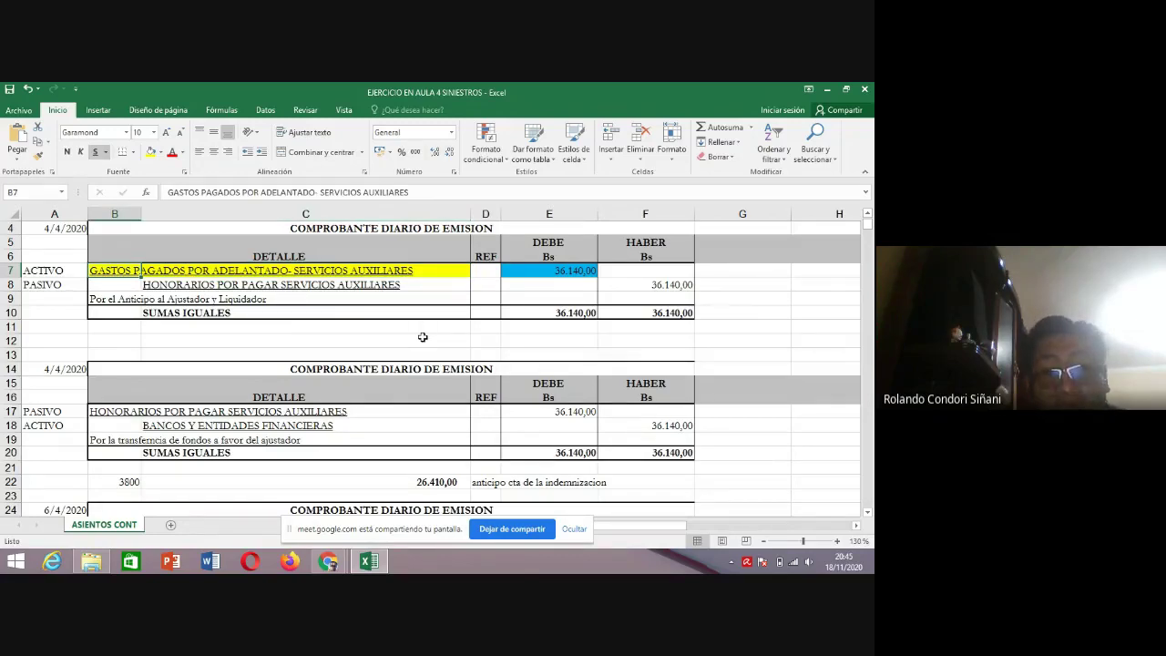
# - Switch to the exercise PDF in the browser and read the 06/04/2020 operation about the advance to the insured
pyautogui.scroll(-2, 423, 337)
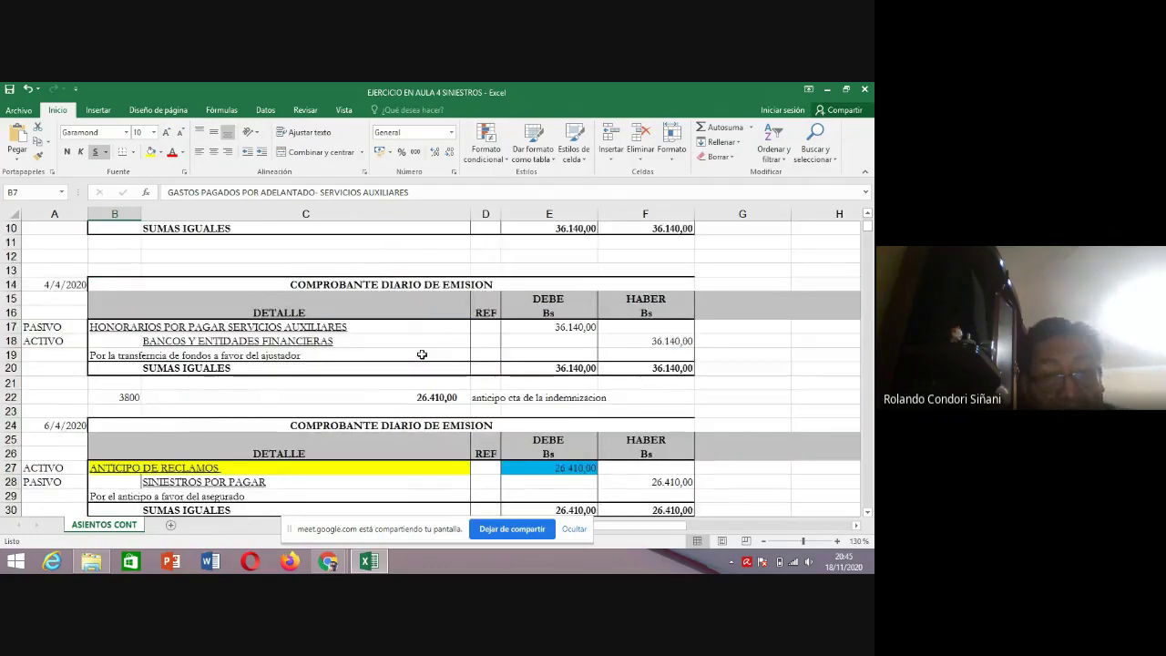
pyautogui.scroll(-1, 423, 337)
pyautogui.hotkey('alt', 'Tab')
pyautogui.scroll(-3, 299, 330)
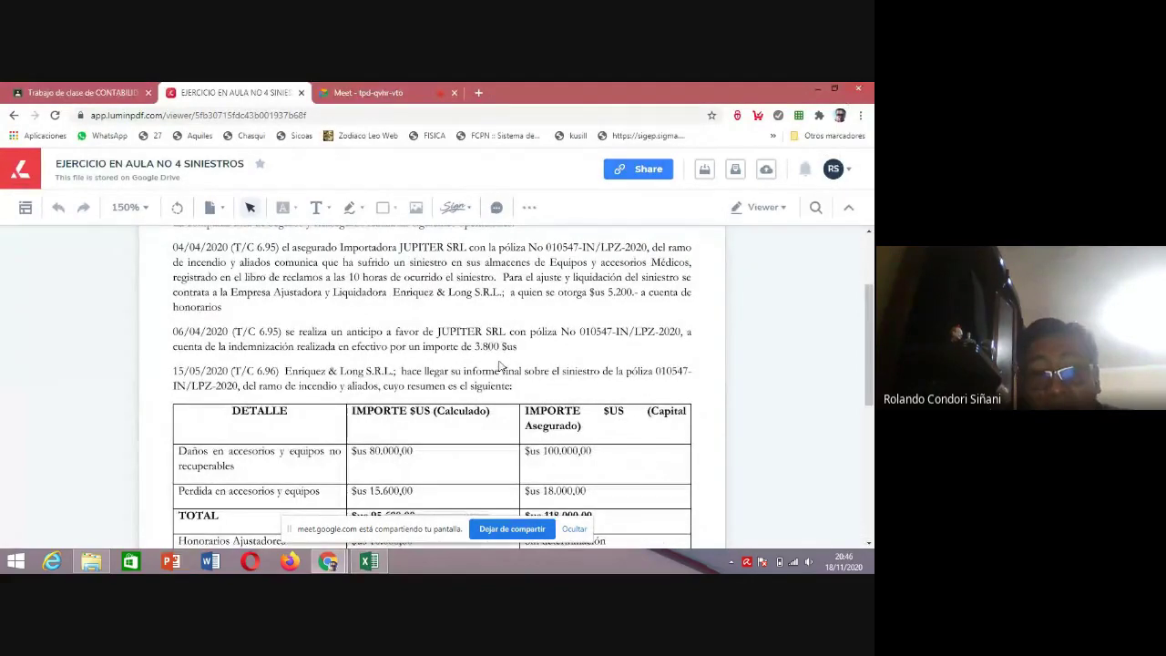
# - Return to the Excel workbook and check row 22: the dollar advance, its bolivianos conversion formula and the indemnity advance label
pyautogui.hotkey('alt', 'Tab')
pyautogui.click(137, 354)
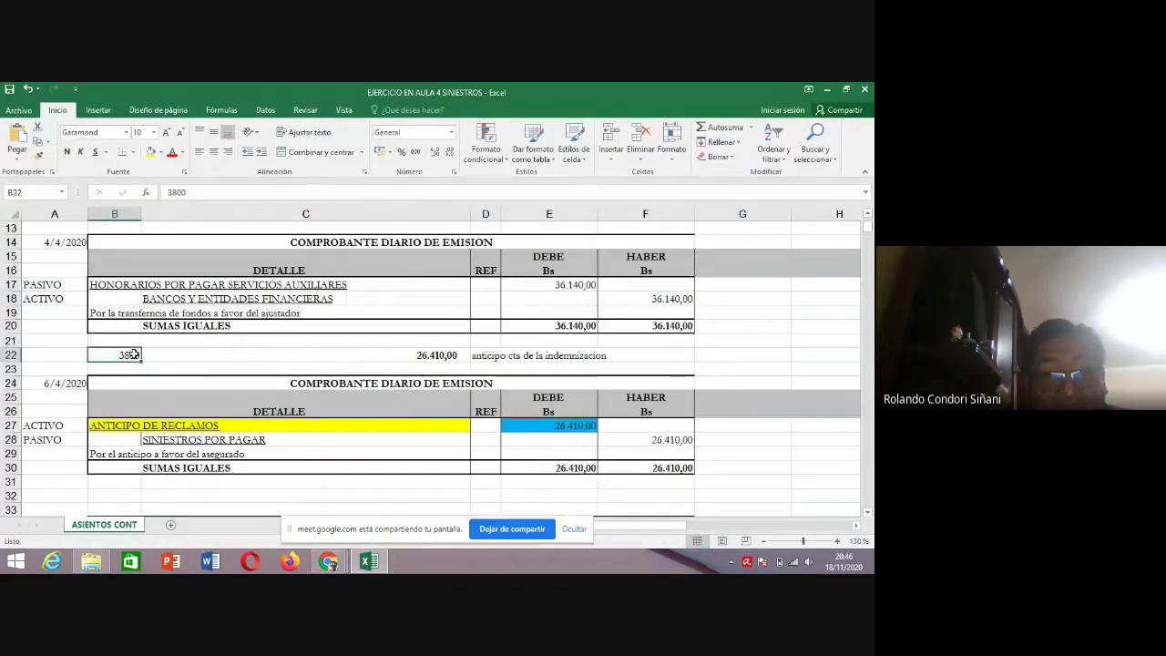
pyautogui.click(195, 356)
pyautogui.doubleClick(231, 356)
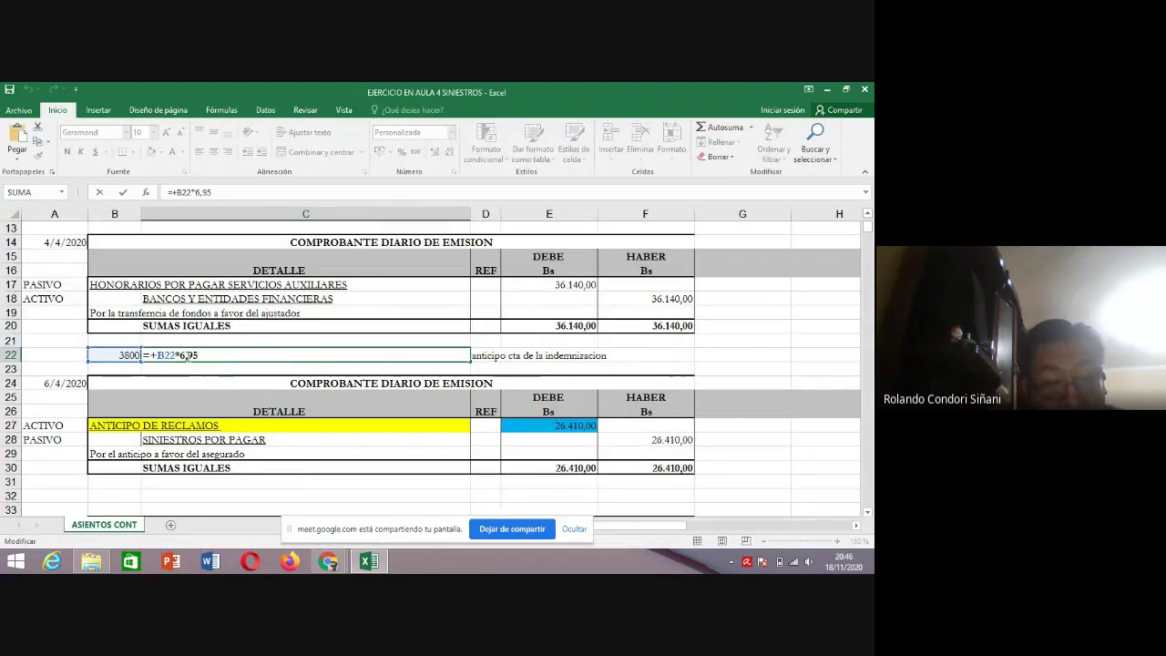
pyautogui.press('Return')
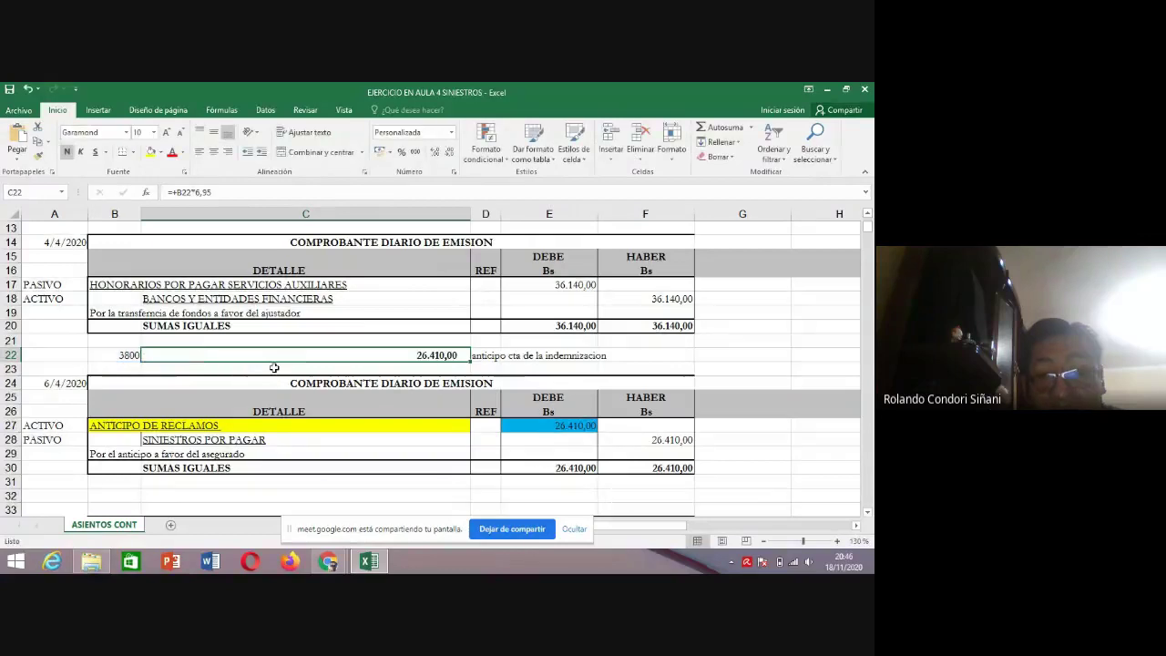
pyautogui.click(496, 356)
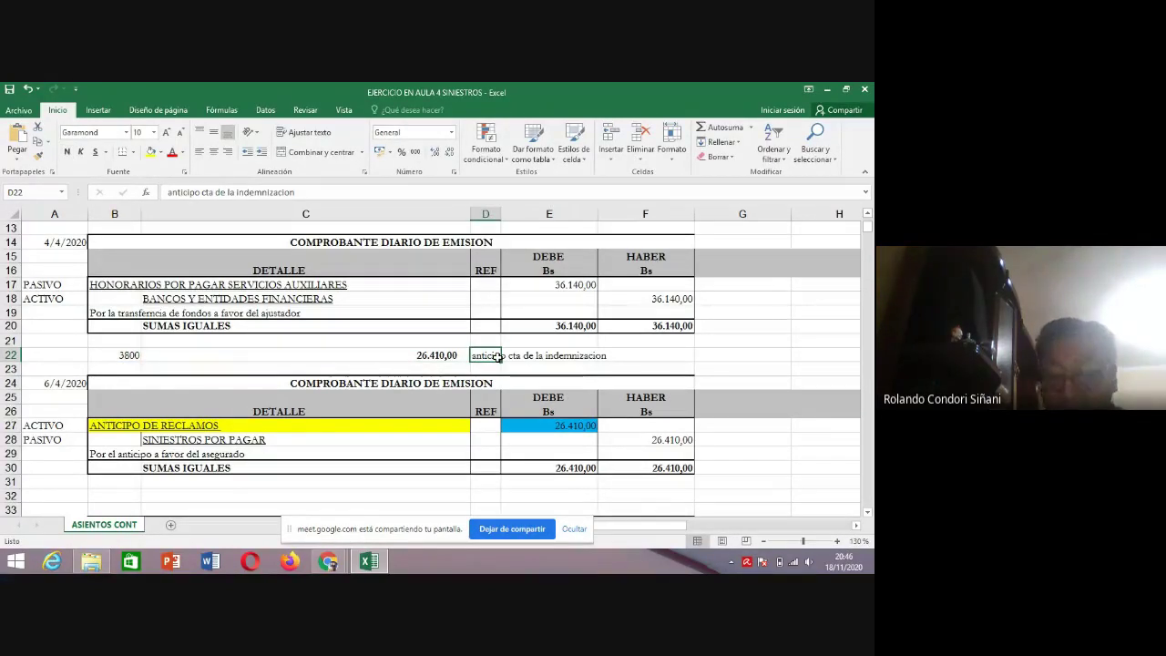
# - Examine the date and the asset and liability classification of the first 6/4/2020 journal entry
pyautogui.press('Left')
pyautogui.press('Left')
pyautogui.press('Left')
pyautogui.press('Down')
pyautogui.press('Down')
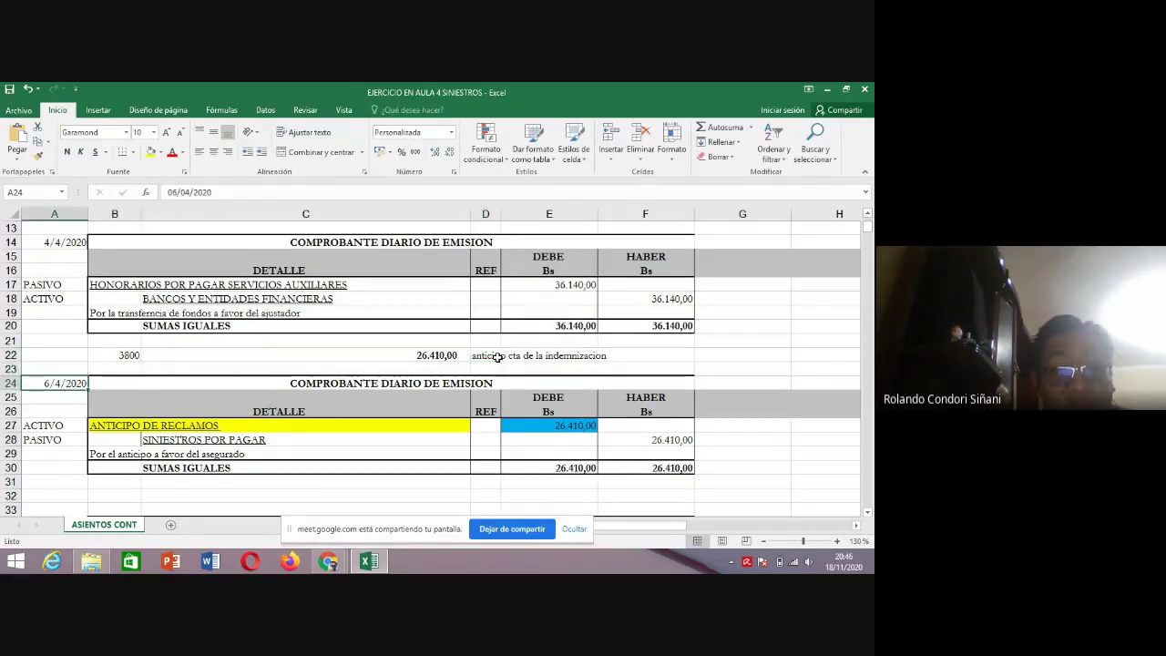
pyautogui.press('Down')
pyautogui.press('Down')
pyautogui.press('Down')
pyautogui.press('Down')
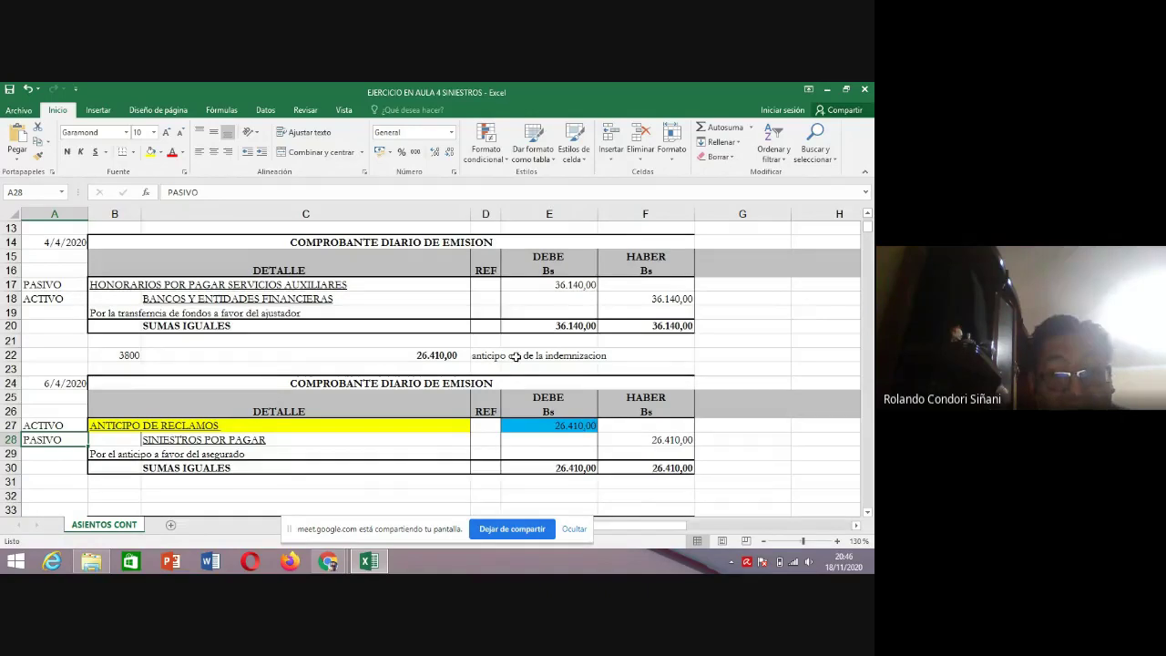
# - Review the highlighted claims advance account in row 27 and the formula behind its debit amount
pyautogui.scroll(-3, 506, 360)
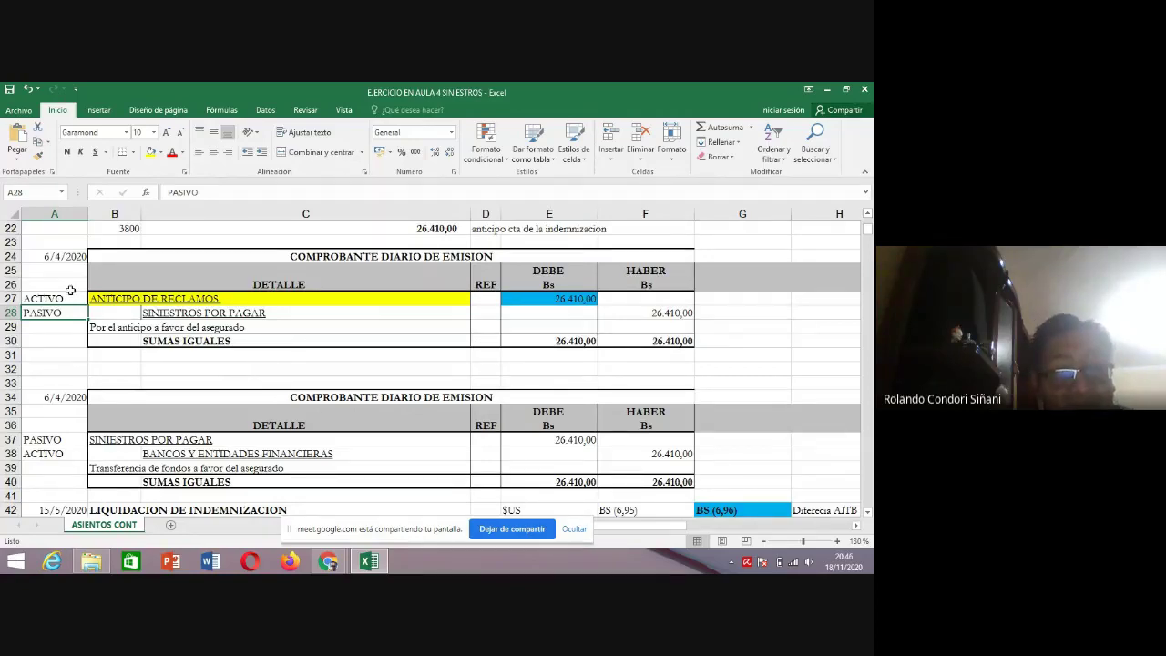
pyautogui.click(108, 298)
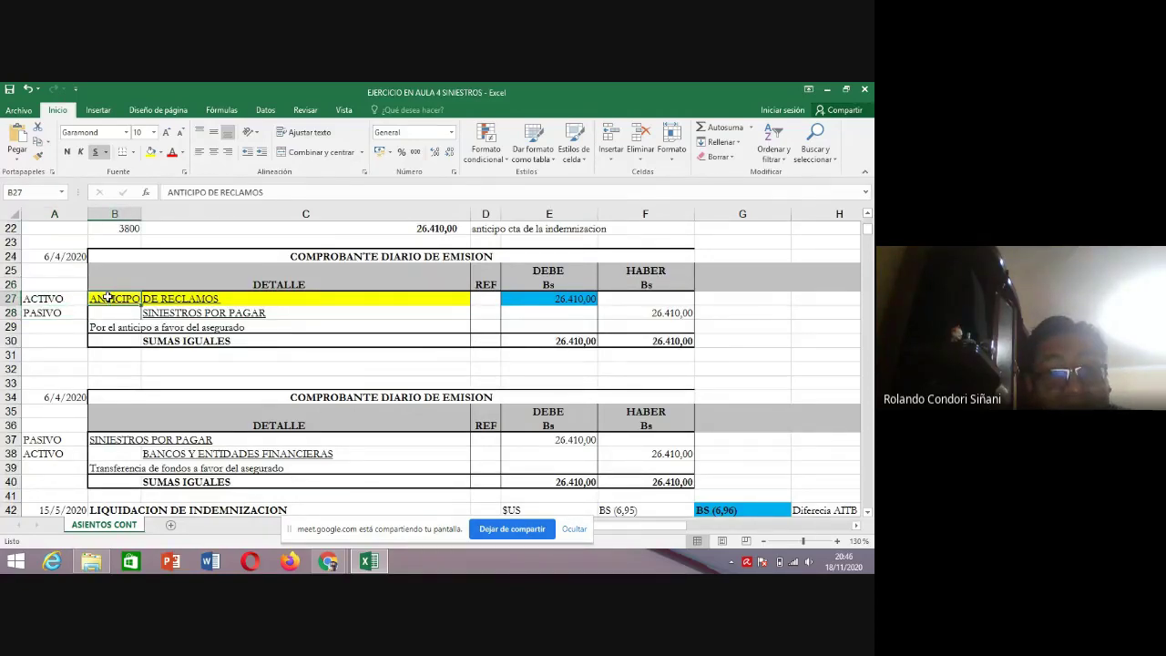
pyautogui.press('Right')
pyautogui.press('Right')
pyautogui.press('Right')
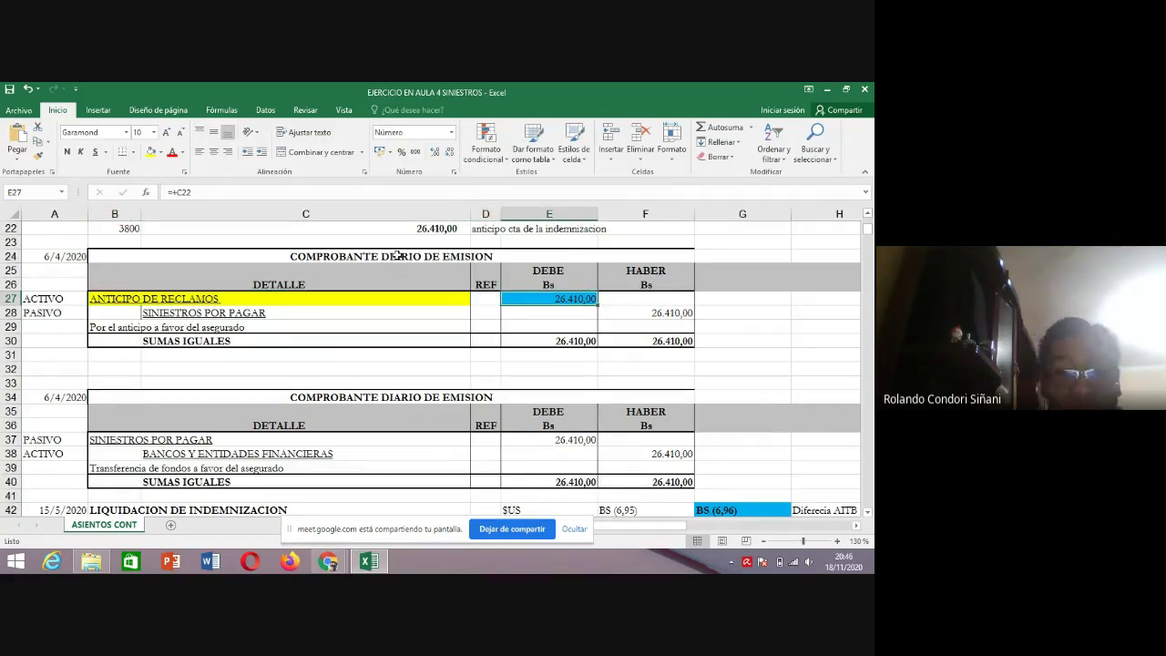
# - Examine the claims payable line in row 28, including its liability classification and credit amount
pyautogui.press('Down')
pyautogui.press('Left')
pyautogui.press('Left')
pyautogui.press('Left')
pyautogui.press('Left')
pyautogui.press('Right')
pyautogui.press('Right')
pyautogui.press('Right')
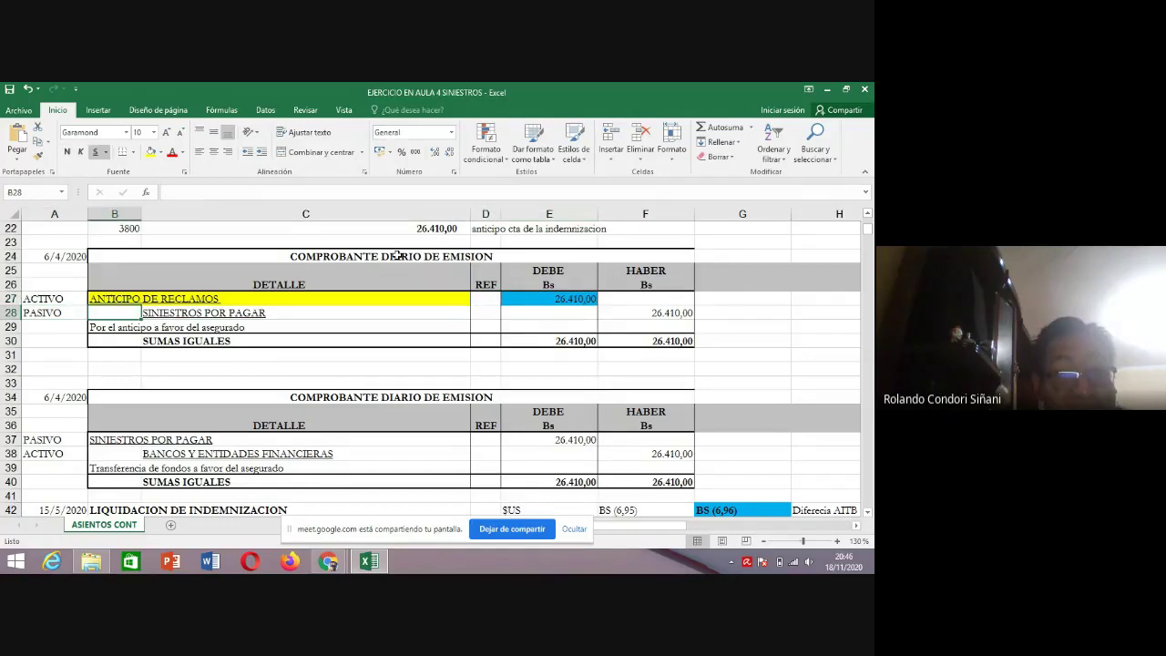
pyautogui.press('Right')
pyautogui.press('Right')
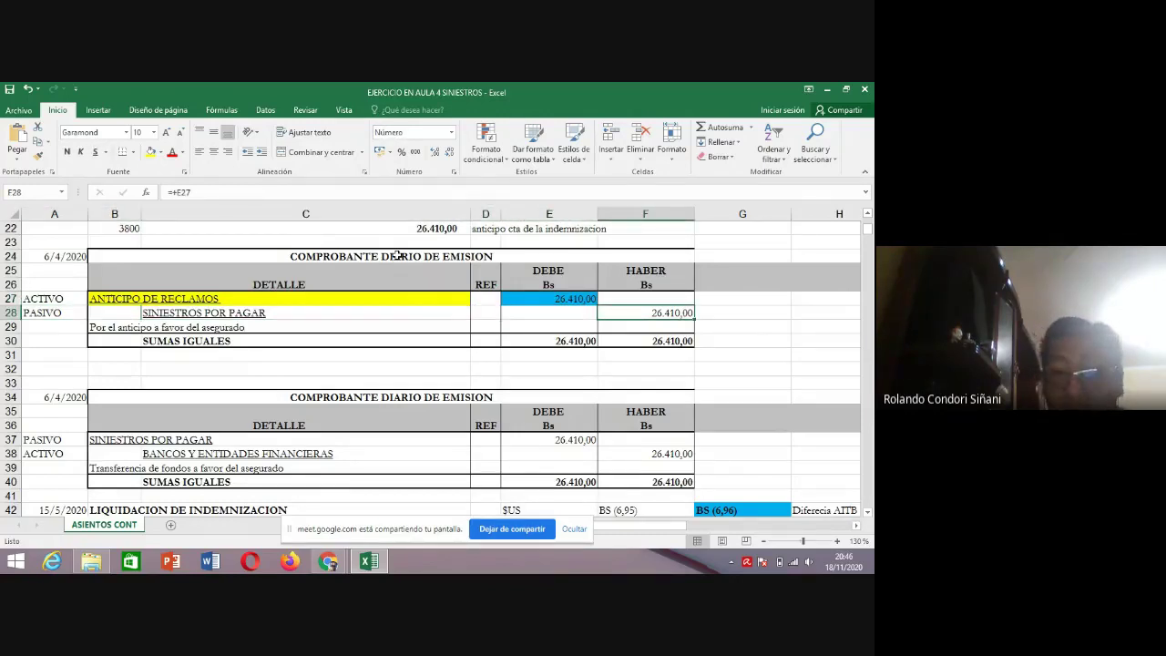
pyautogui.press('Left')
pyautogui.press('Left')
pyautogui.press('Left')
pyautogui.press('Left')
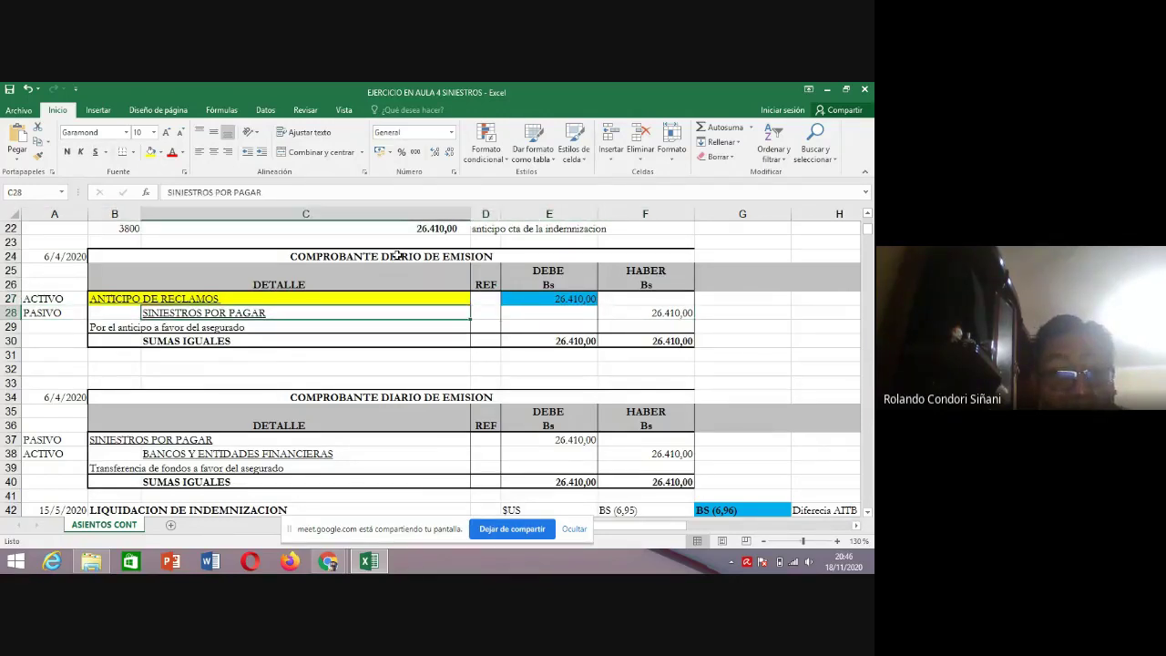
# - Read the description in row 29 of the advance in favour of the insured
pyautogui.press('Down')
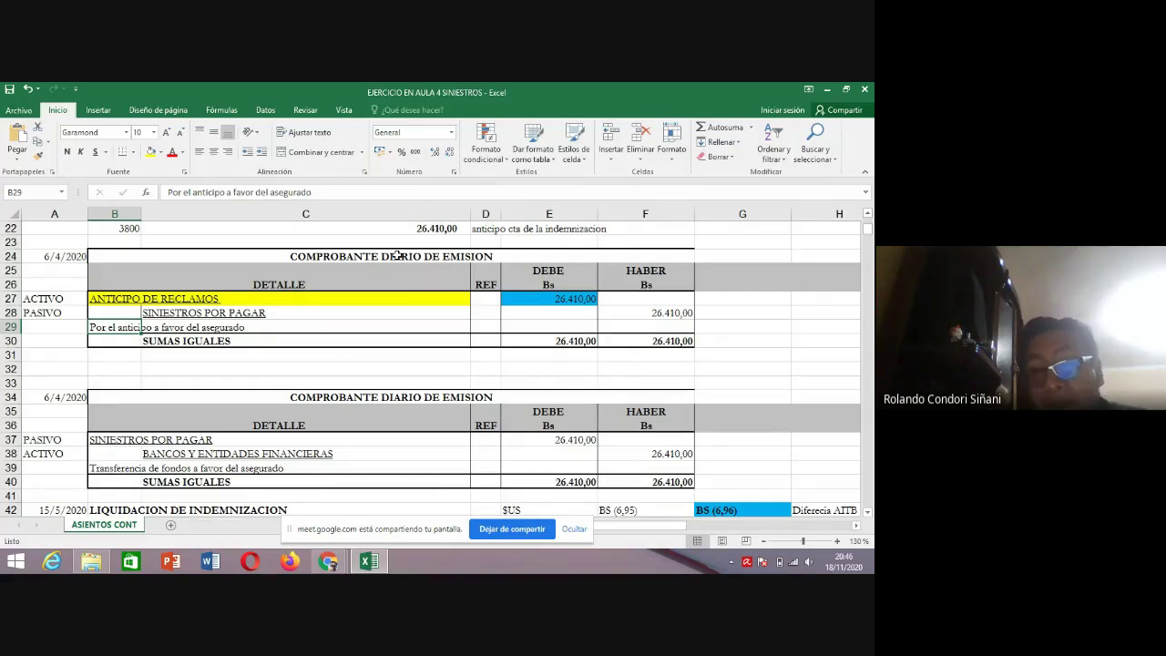
pyautogui.press('Right')
pyautogui.press('Right')
pyautogui.press('Right')
pyautogui.press('Right')
pyautogui.press('Left')
pyautogui.press('Left')
pyautogui.press('Left')
pyautogui.press('Left')
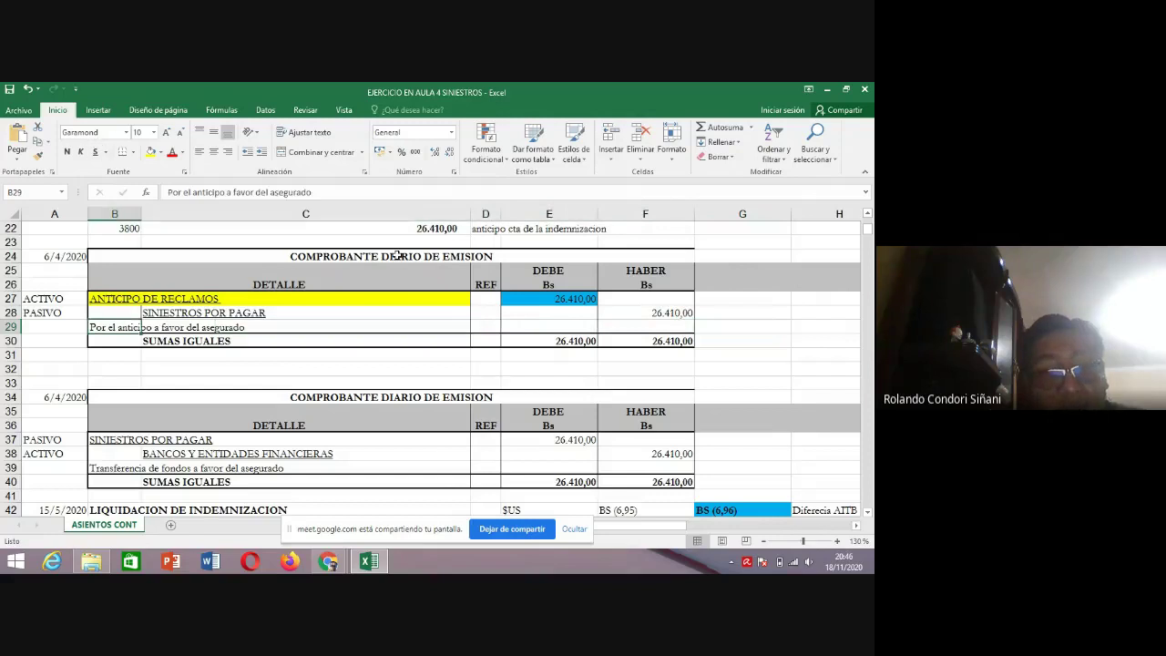
# - Examine the second 6/4/2020 journal entry: its liability and asset classification, claims payable and bank lines, and fund transfer description
pyautogui.press('Down')
pyautogui.press('Down')
pyautogui.press('Down')
pyautogui.press('Down')
pyautogui.press('Down')
pyautogui.press('Down')
pyautogui.press('Down')
pyautogui.press('Down')
pyautogui.press('Down')
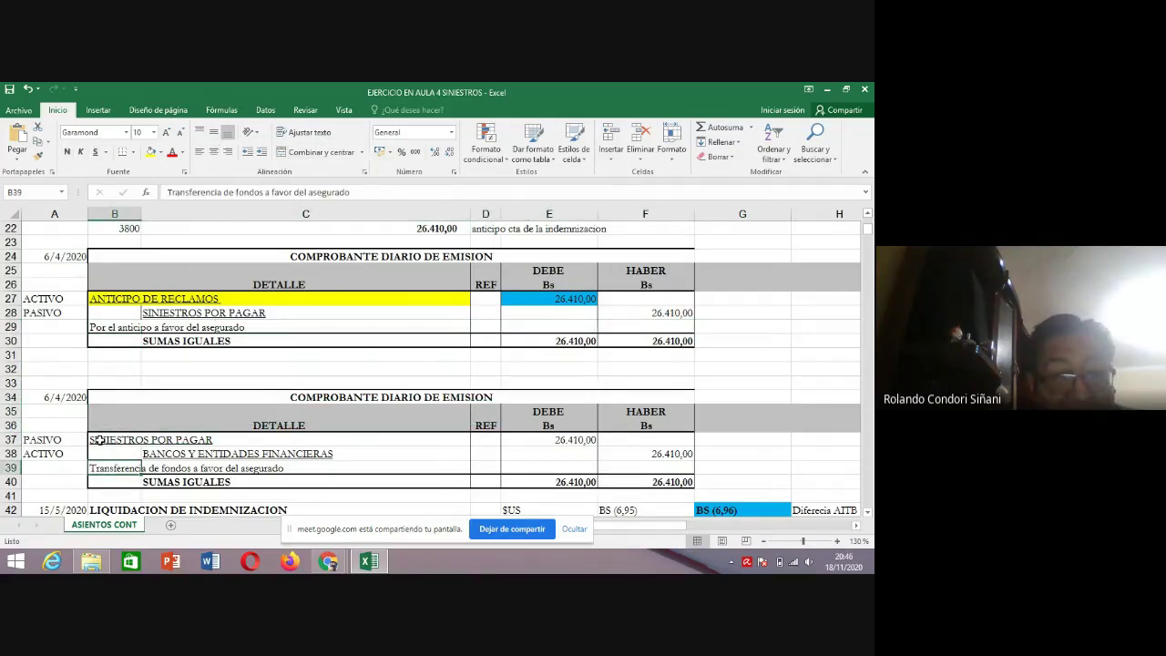
pyautogui.click(666, 299)
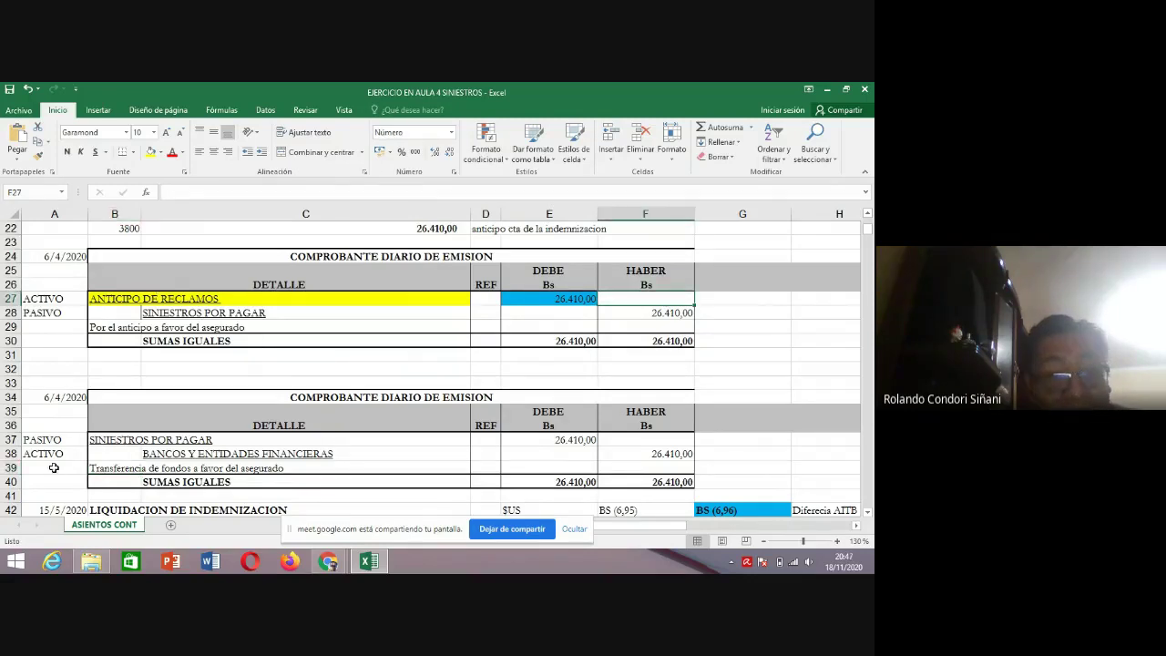
pyautogui.click(53, 441)
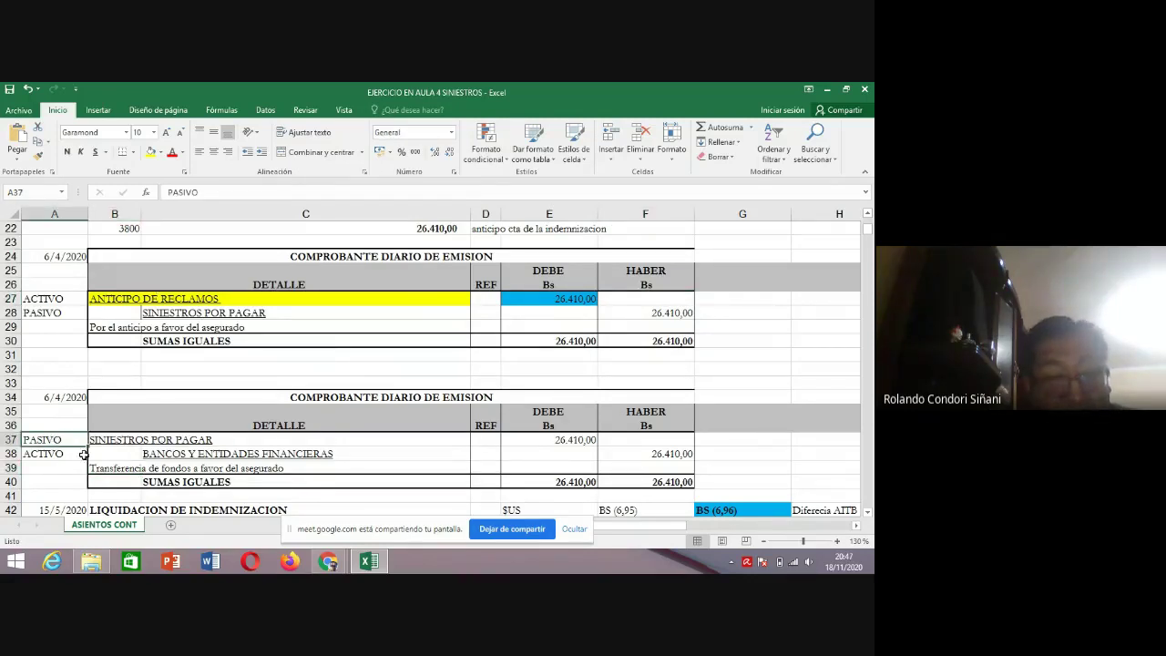
pyautogui.click(40, 455)
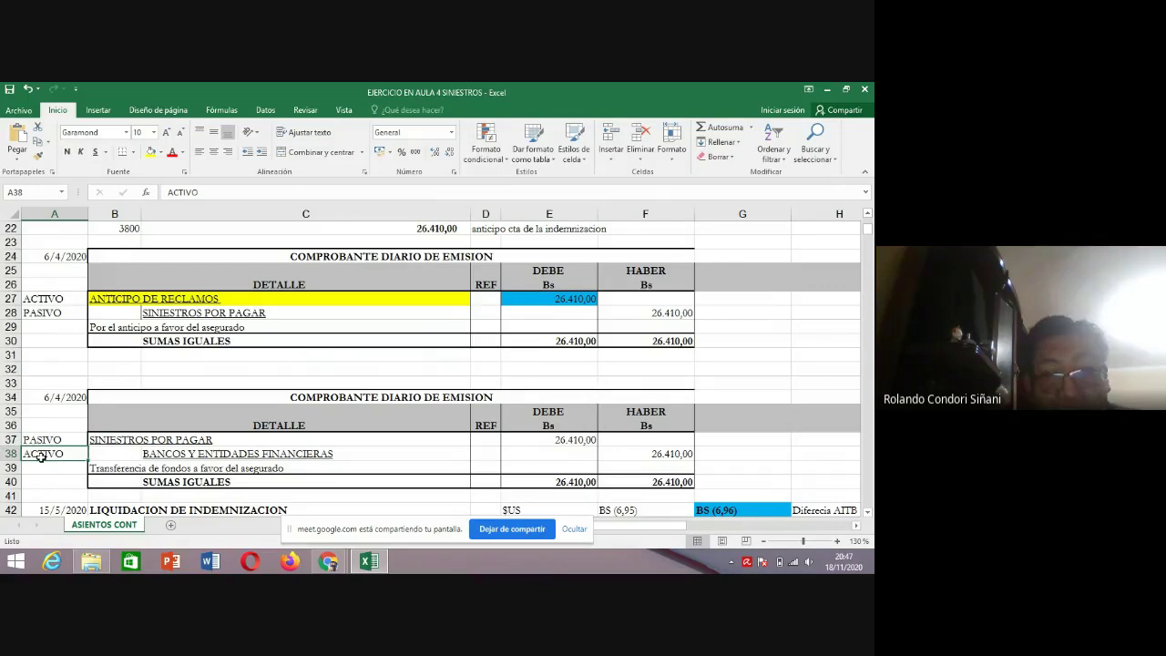
pyautogui.click(157, 455)
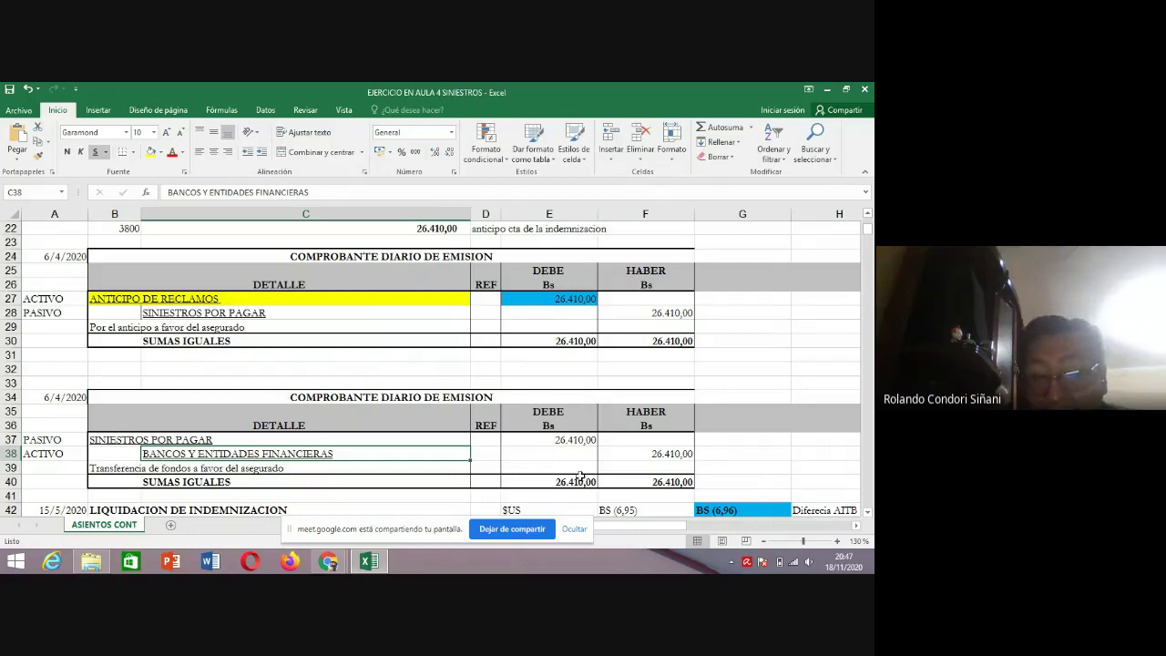
pyautogui.click(219, 465)
pyautogui.click(108, 468)
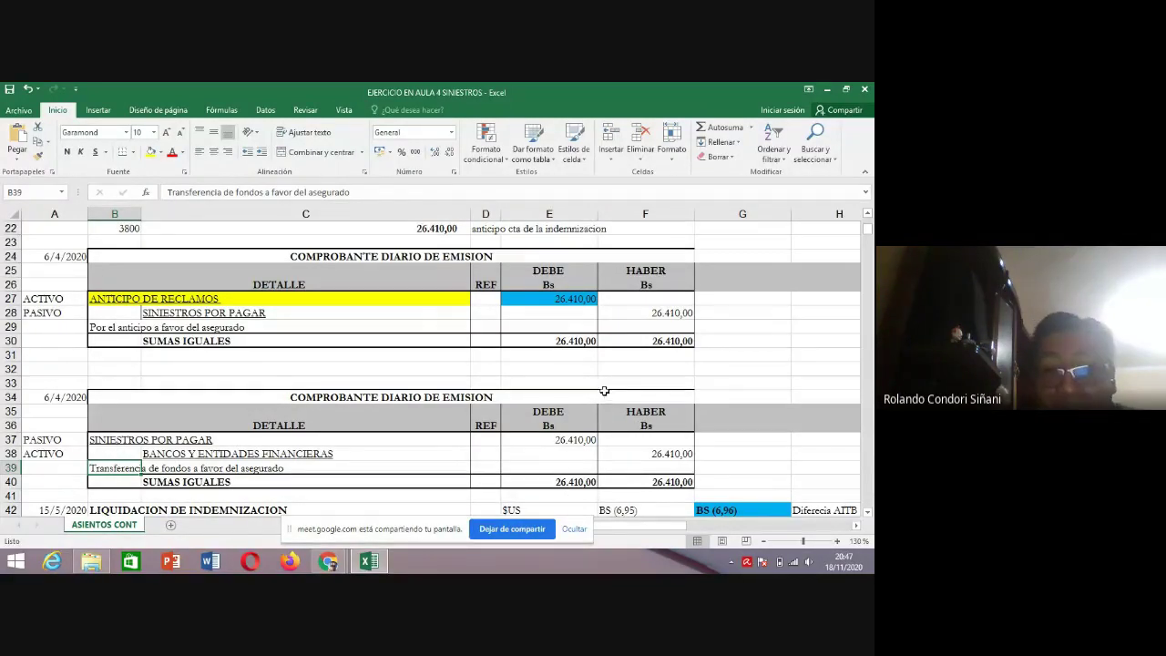
# - Revisit the claims advance account and its blue debit cell in the first 6/4/2020 entry
pyautogui.click(136, 301)
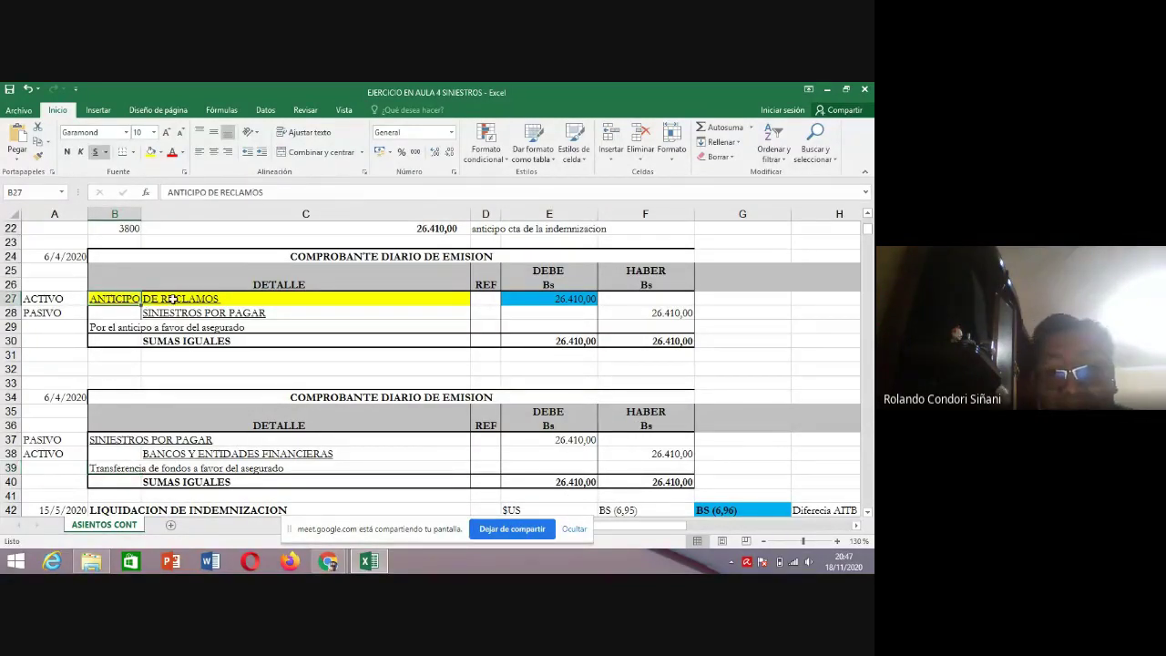
pyautogui.click(543, 301)
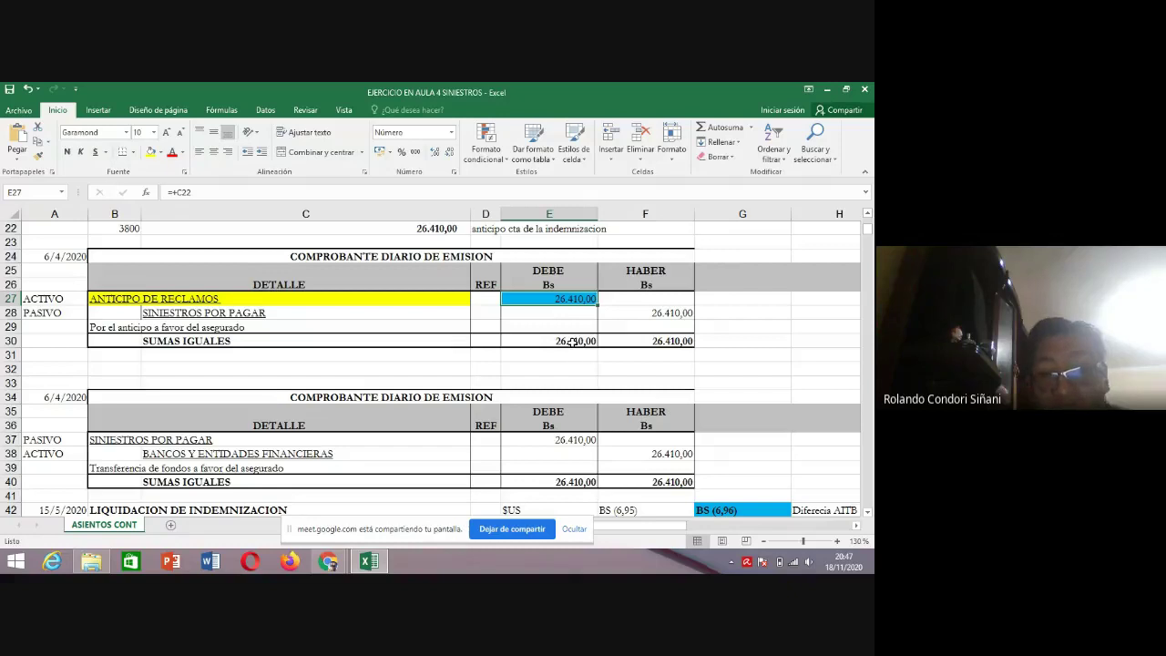
pyautogui.scroll(-2, 575, 373)
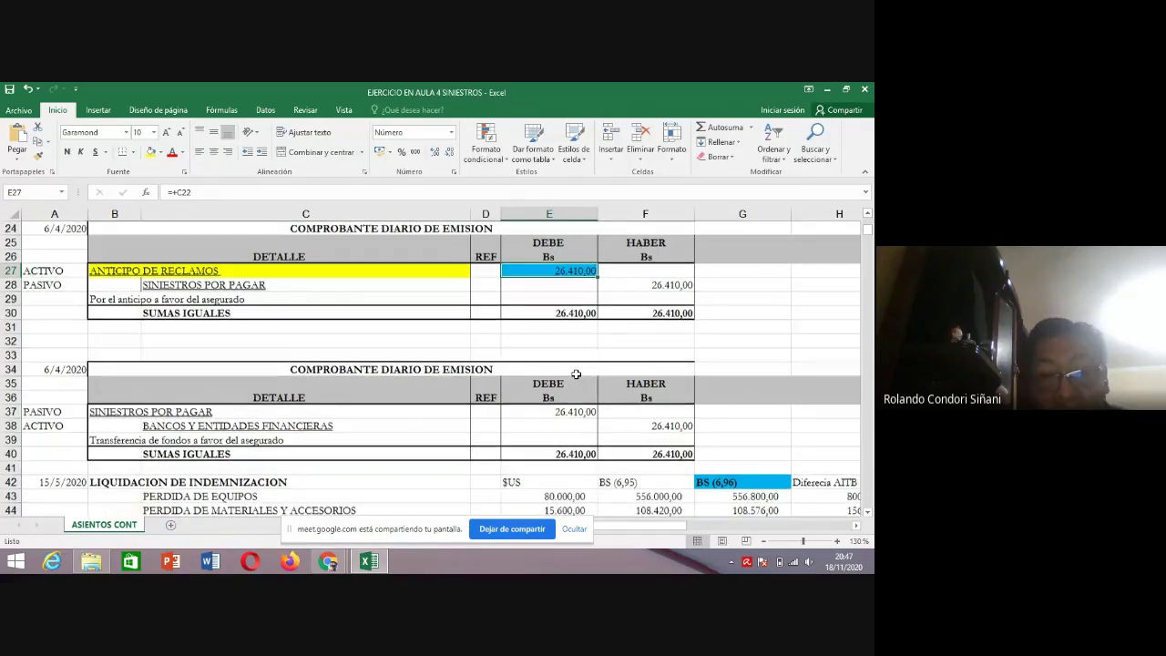
pyautogui.scroll(3, 575, 374)
# - Switch to the exercise PDF and highlight the 6.96 exchange rate in the 15/05/2020 operation
pyautogui.hotkey('alt', 'Tab')
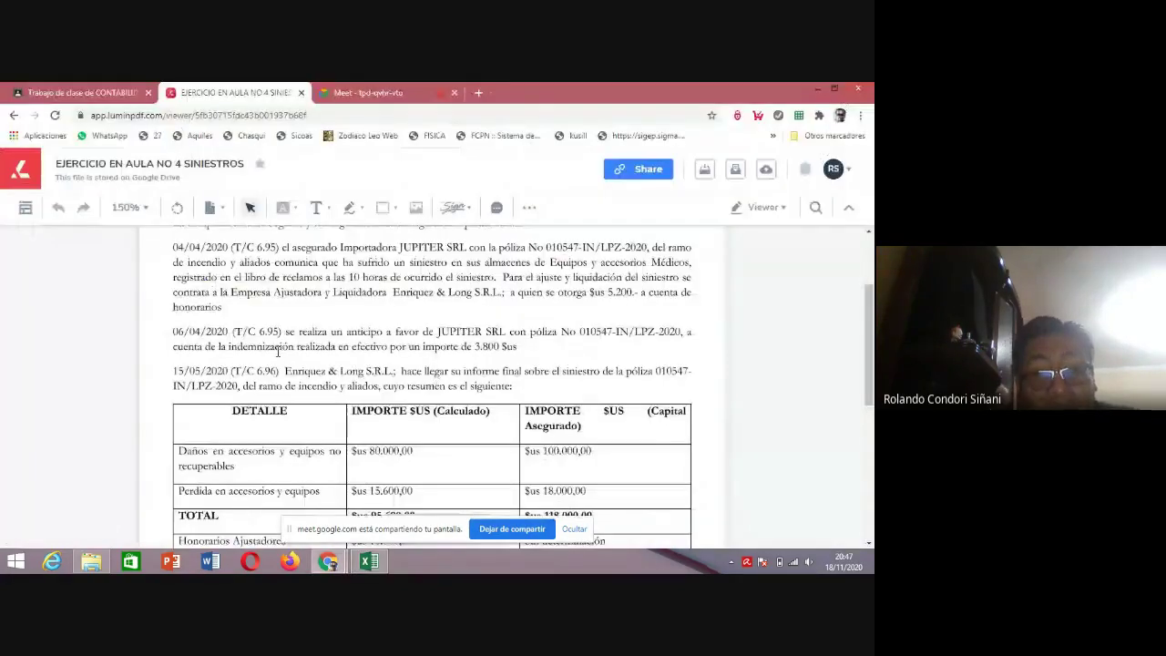
pyautogui.scroll(-1, 279, 353)
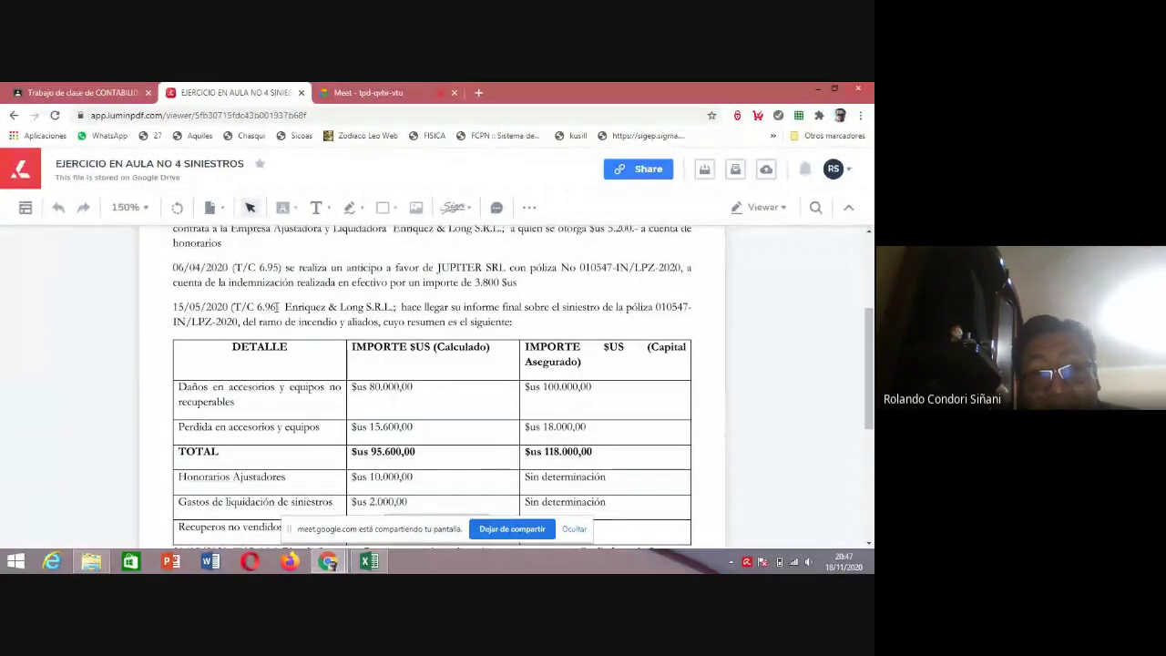
pyautogui.doubleClick(266, 307)
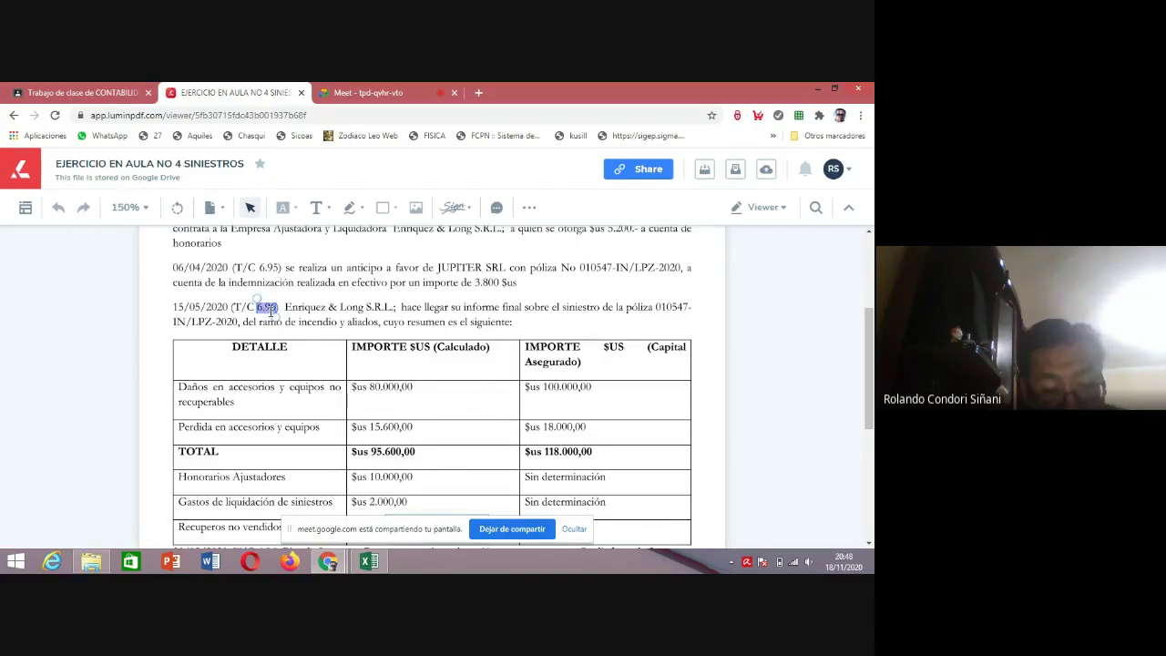
# - Return to the Excel workbook and examine the 15/5/2020 indemnity settlement table from its heading to the equipment loss line
pyautogui.hotkey('alt', 'Tab')
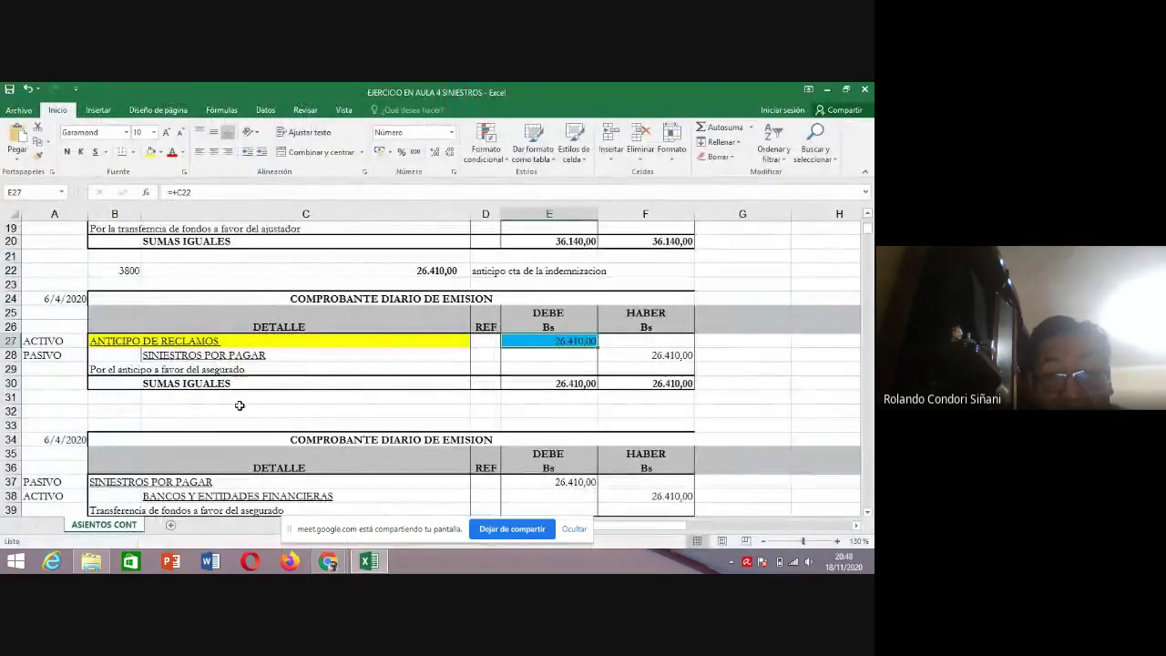
pyautogui.scroll(-6, 123, 335)
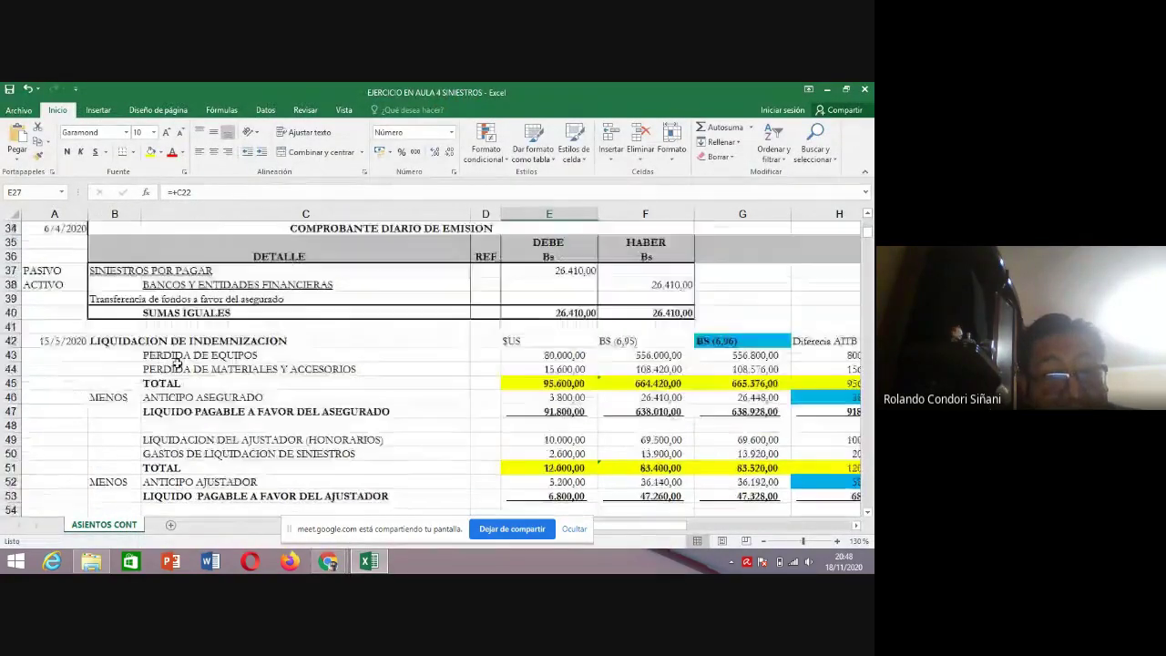
pyautogui.scroll(-1, 123, 335)
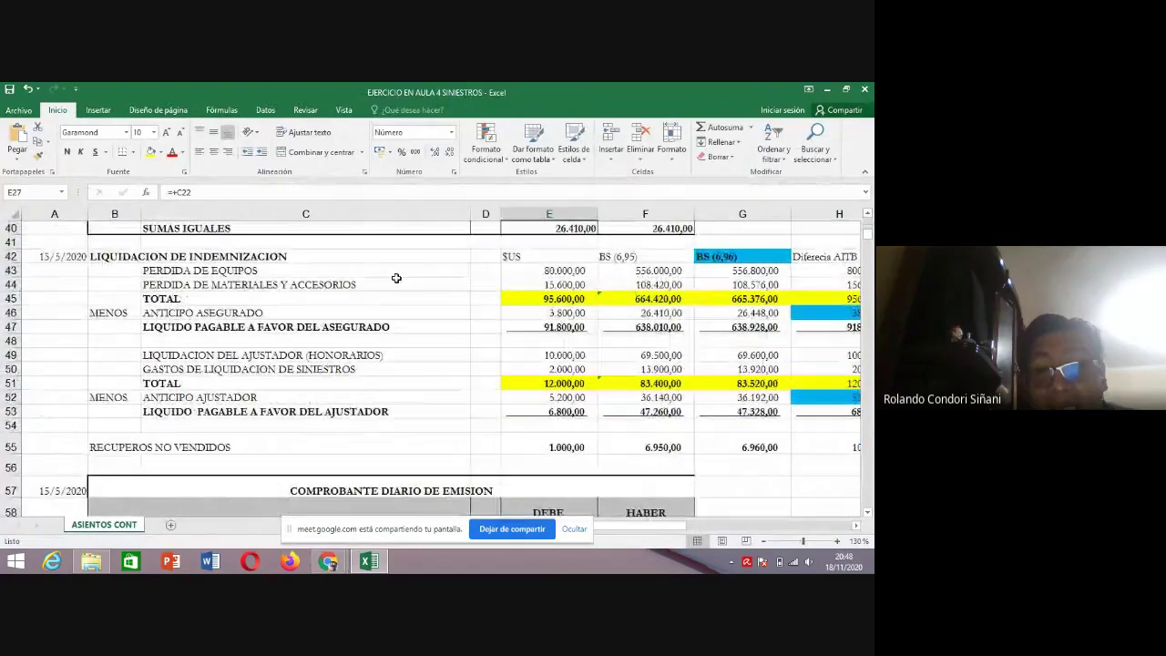
pyautogui.click(141, 257)
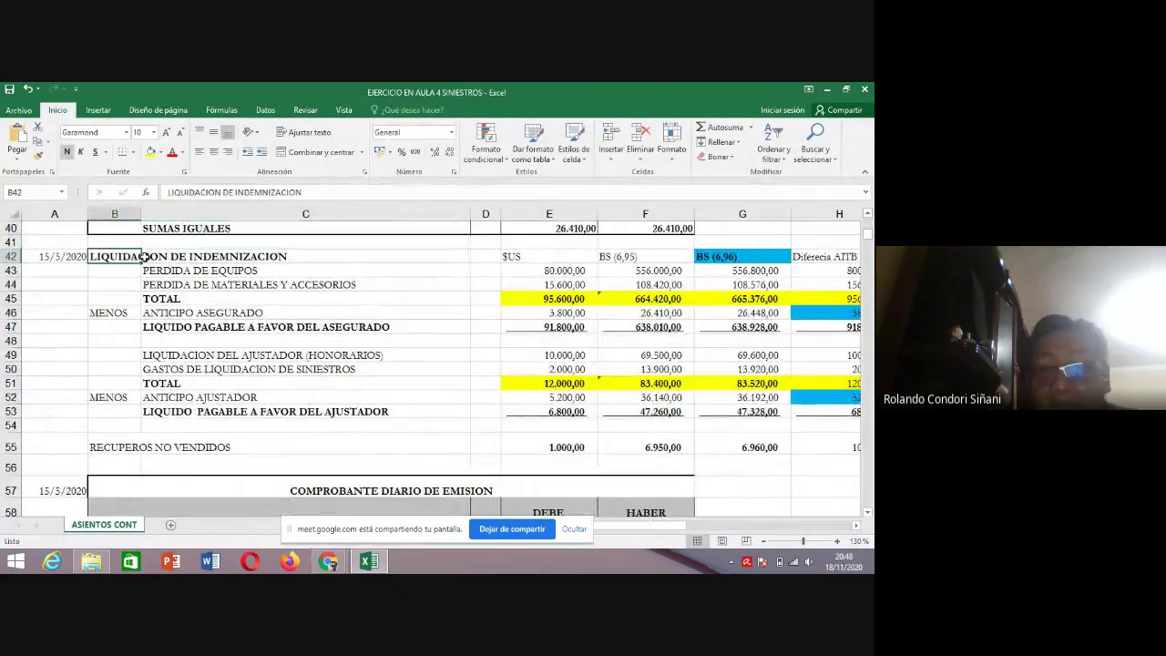
pyautogui.press('Down')
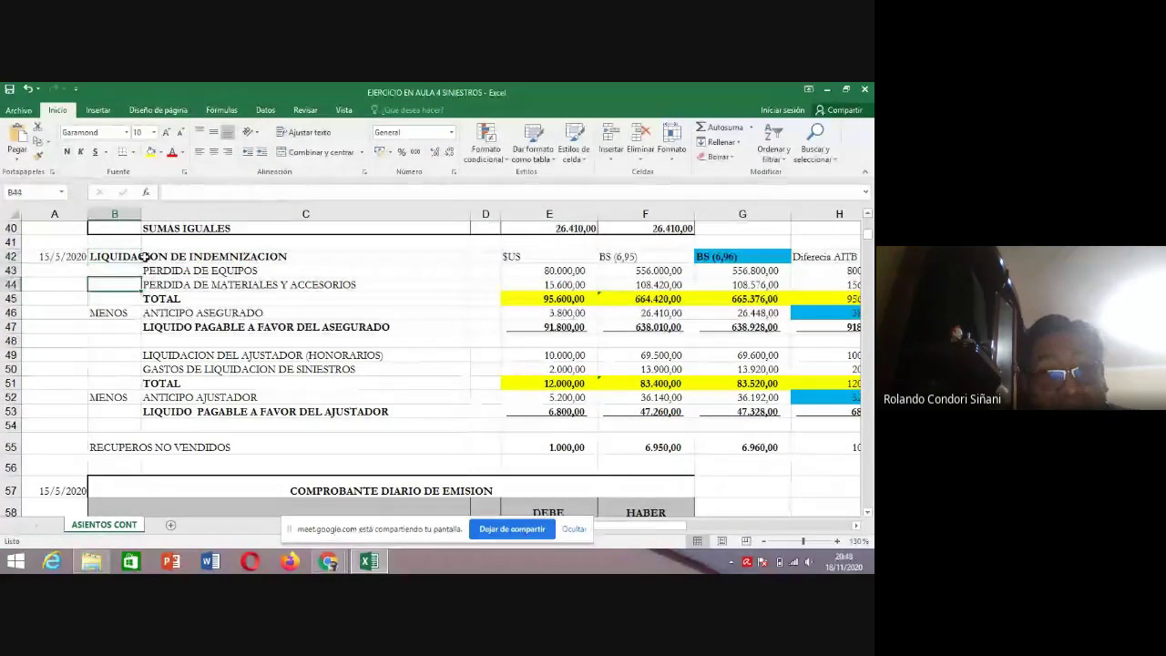
pyautogui.press('Right')
# - Compare the calculated dollar amounts in the exercise PDF's adjuster report with the $US column of the workbook's settlement table
pyautogui.hotkey('alt', 'Tab')
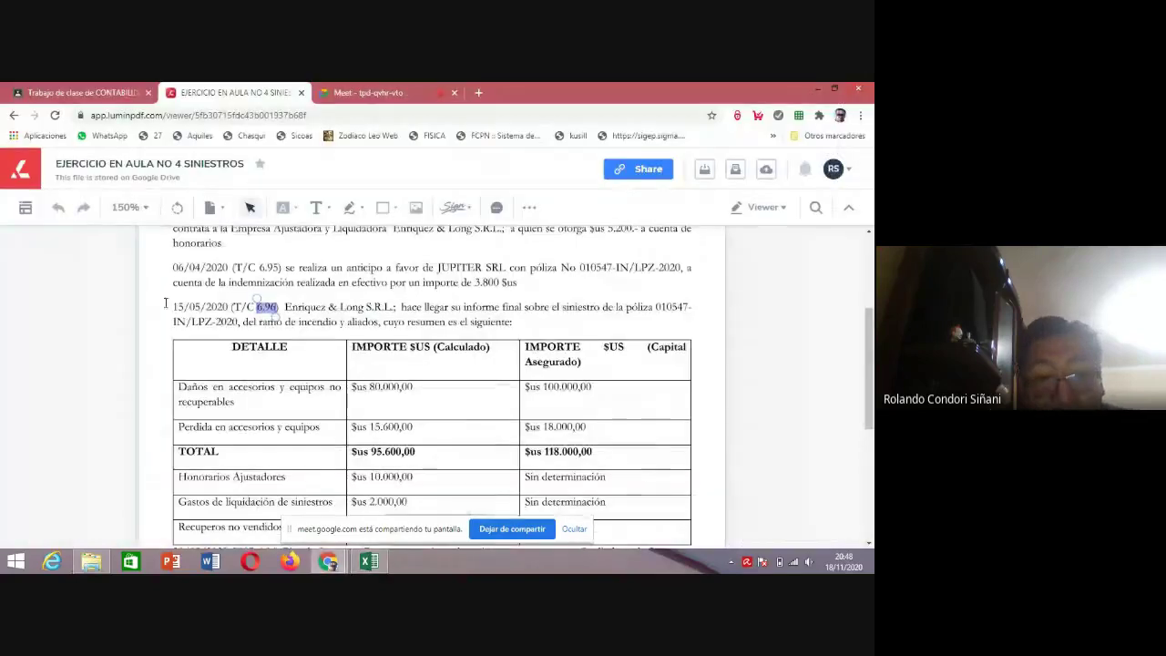
pyautogui.scroll(1, 308, 273)
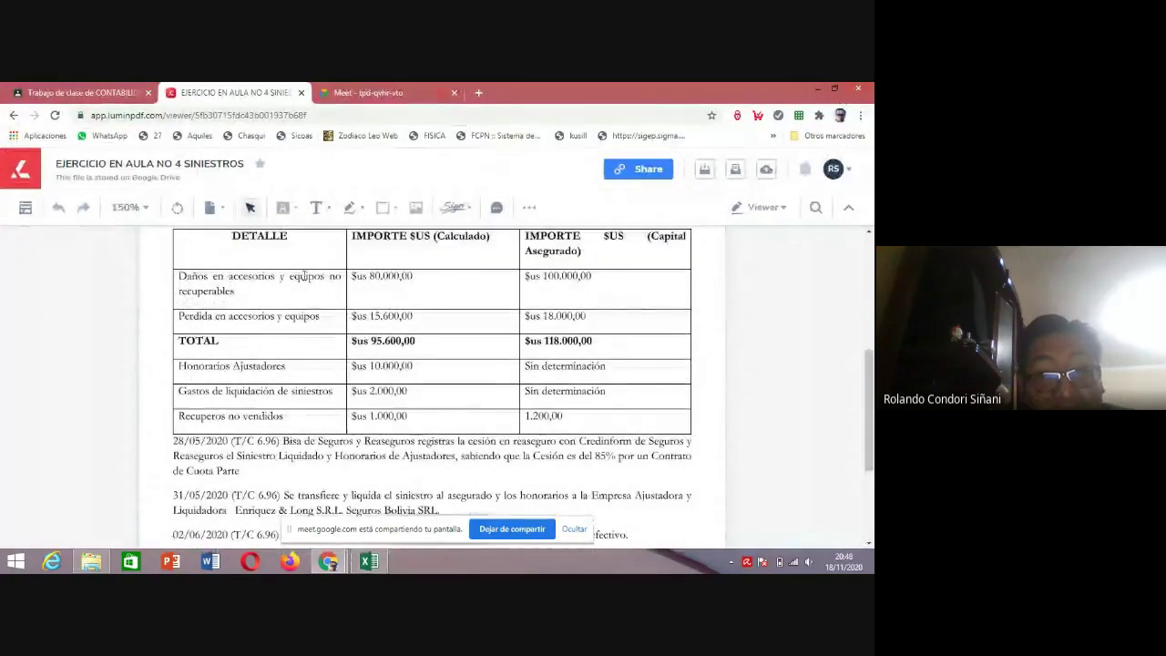
pyautogui.hotkey('alt', 'Tab')
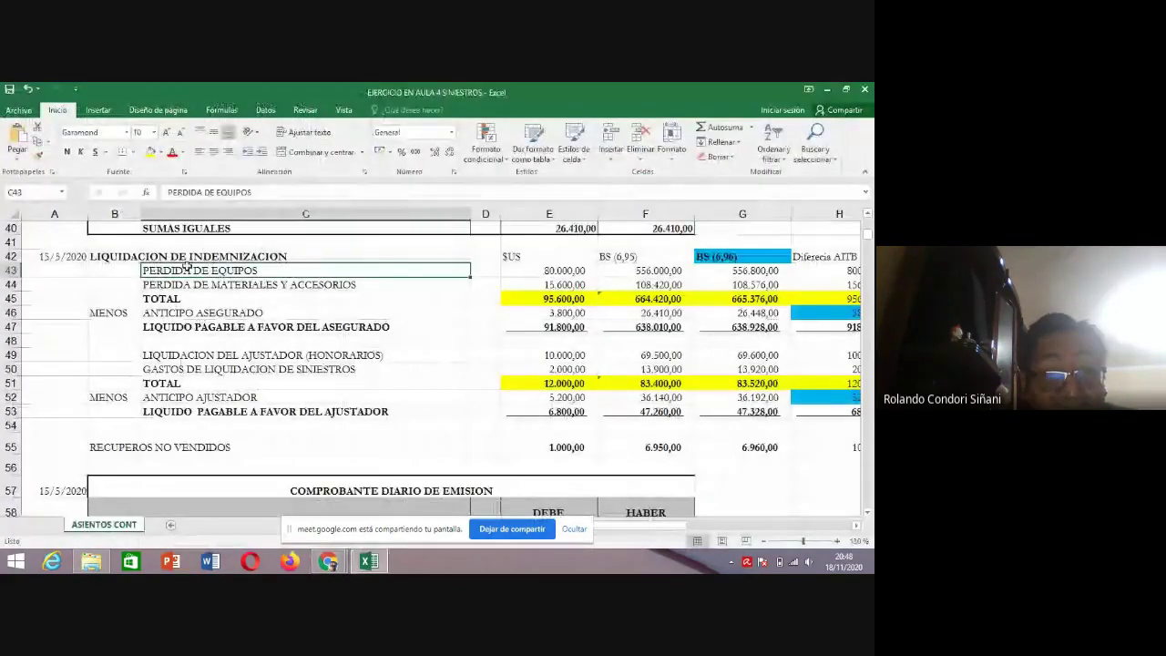
pyautogui.click(563, 257)
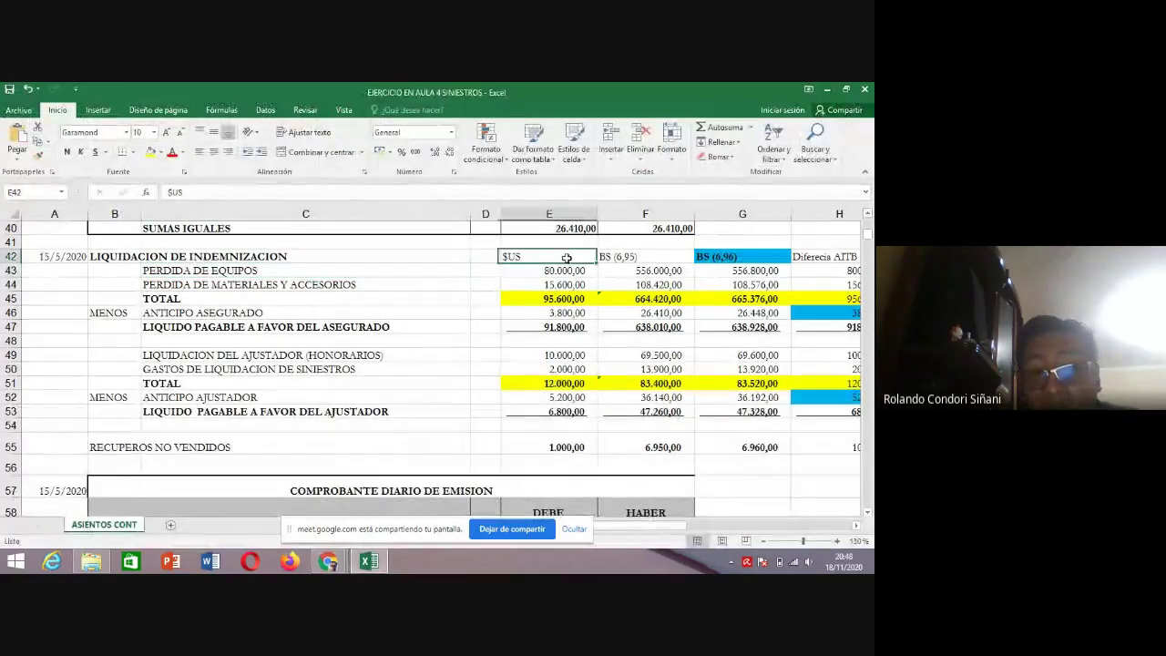
pyautogui.hotkey('alt', 'Tab')
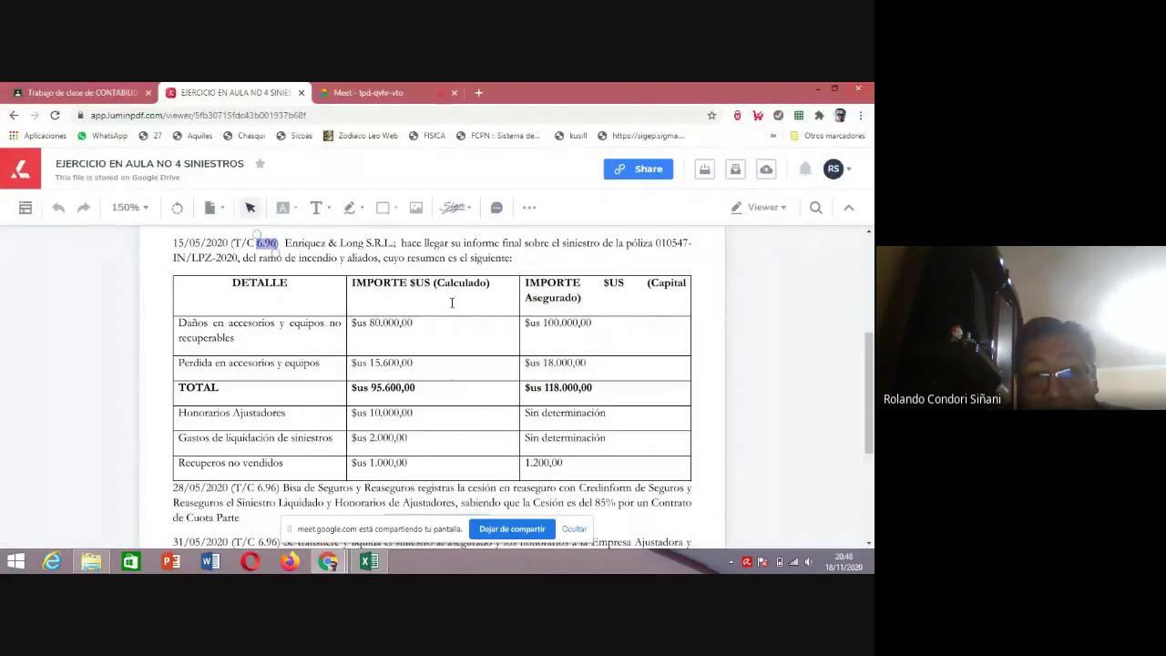